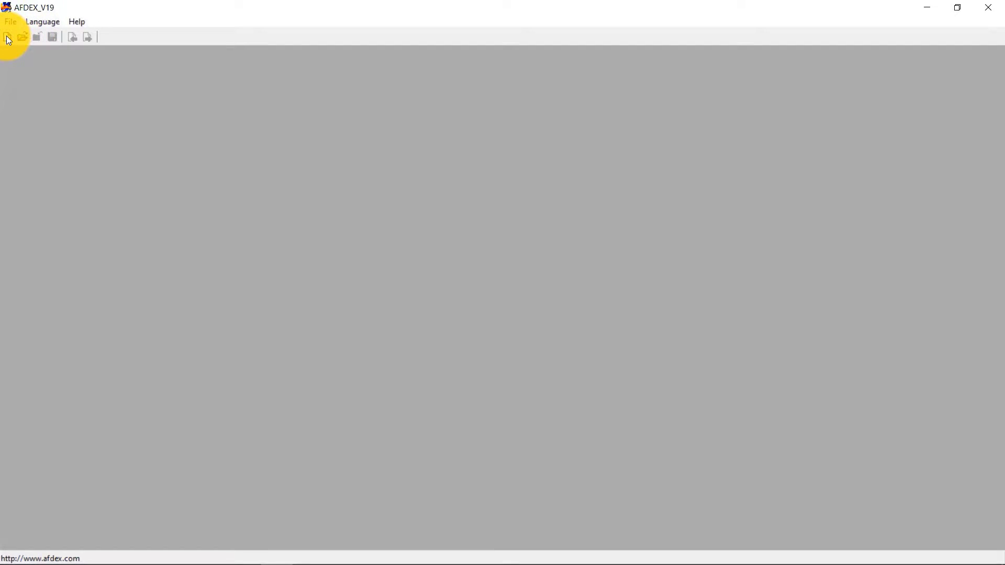
Create a new hot forging process in Newton units, keeping Flow Analysis and Rigid-plastic.
left_click(7, 35)
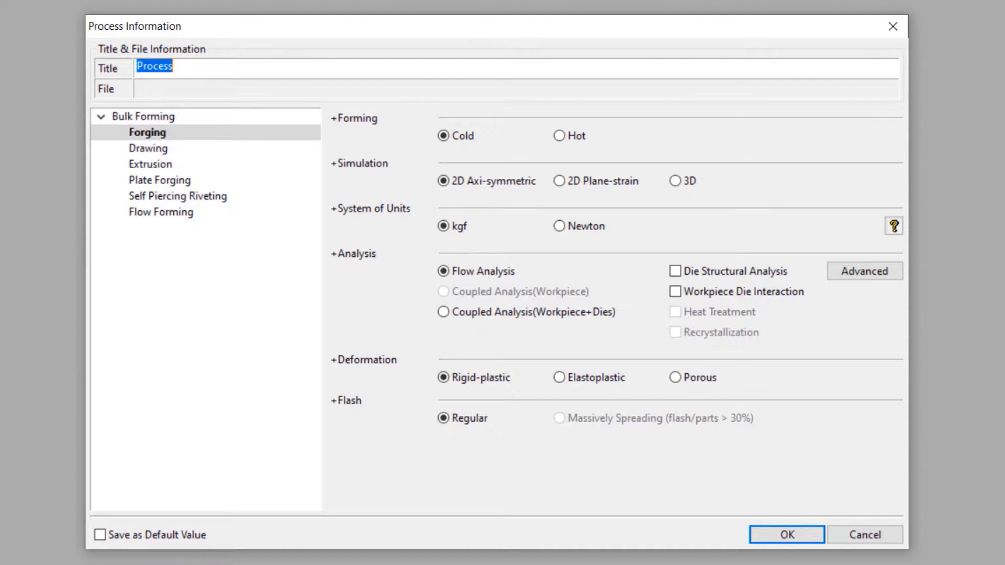
left_click(579, 138)
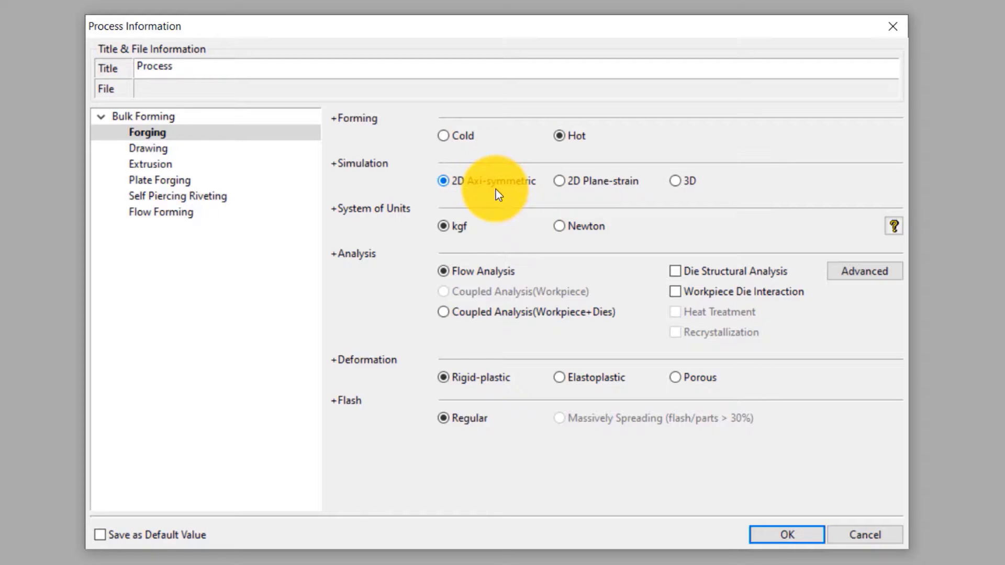
left_click(561, 227)
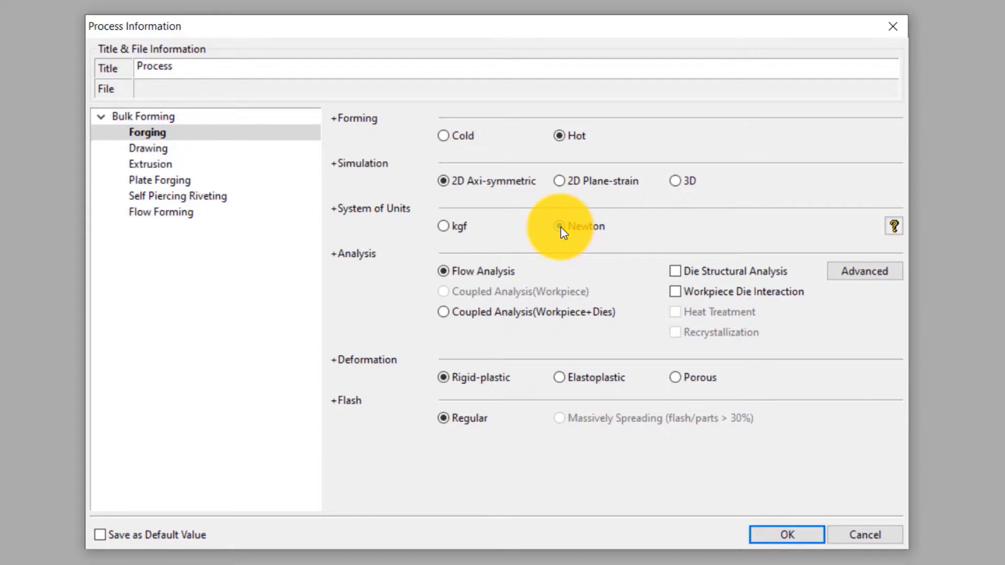
left_click(483, 273)
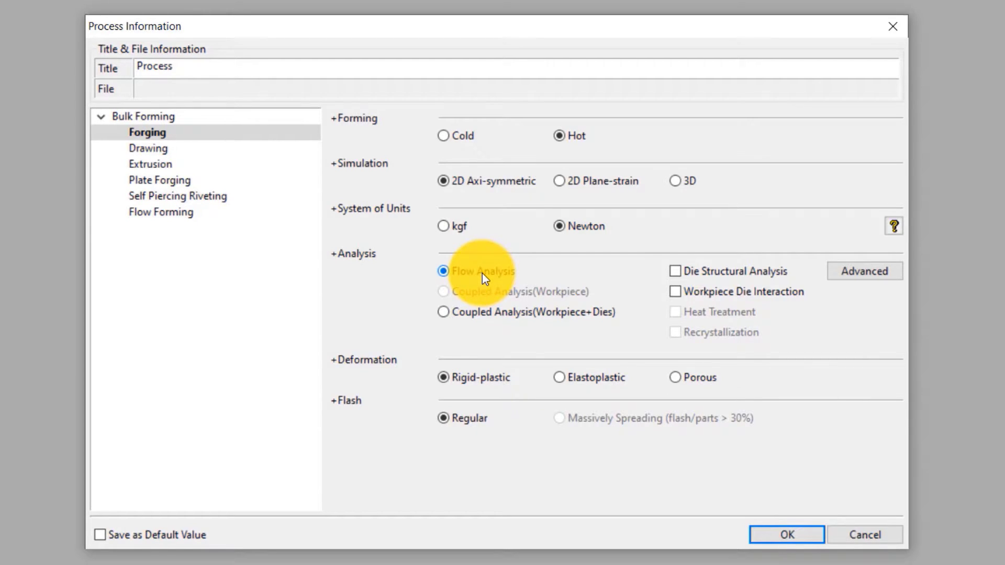
left_click(478, 375)
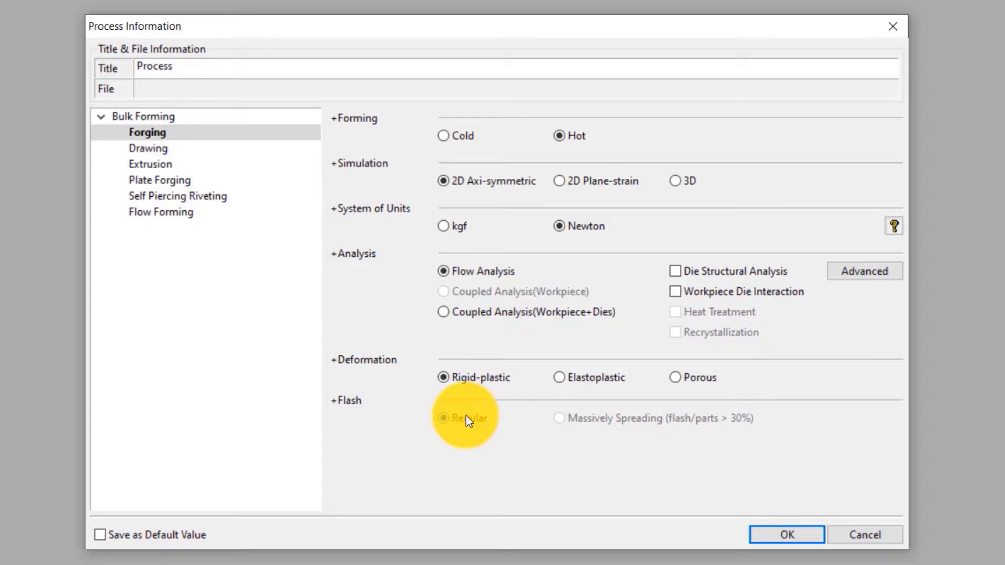
left_click(773, 532)
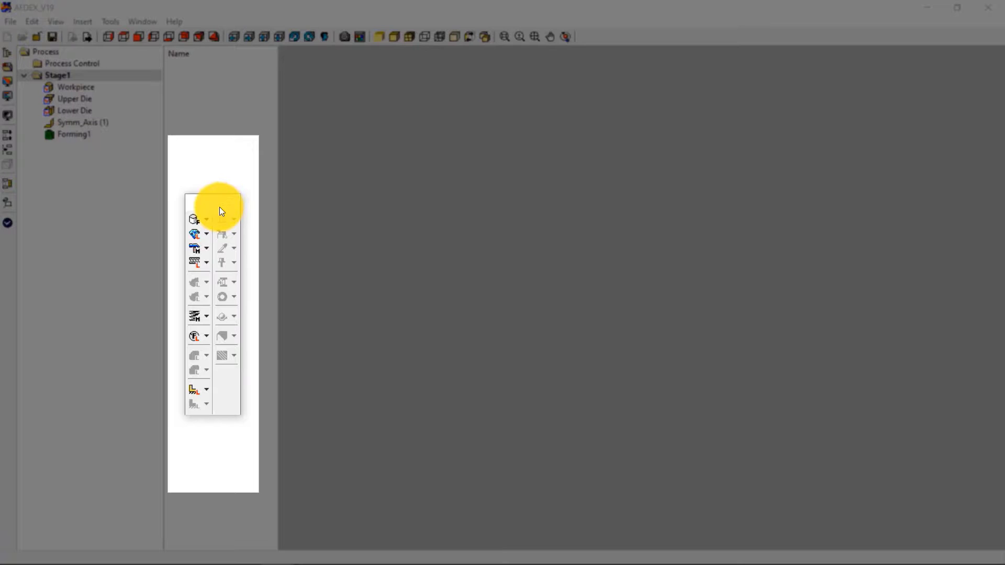
Import Desktop\HotForging_2D\2D_ex03.dxf and let AFDEX auto-create the process.
left_click_drag(219, 206, 222, 191)
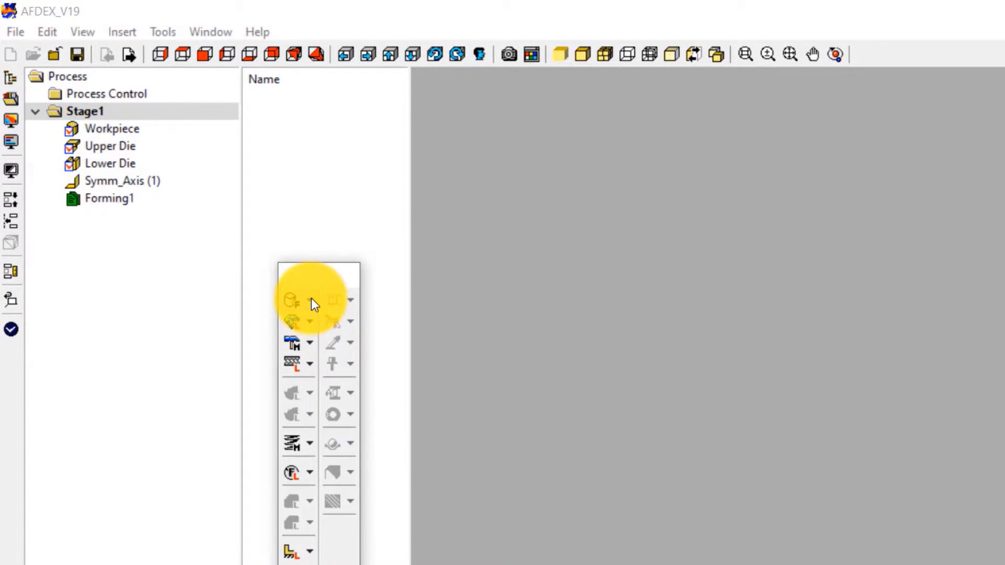
left_click(311, 298)
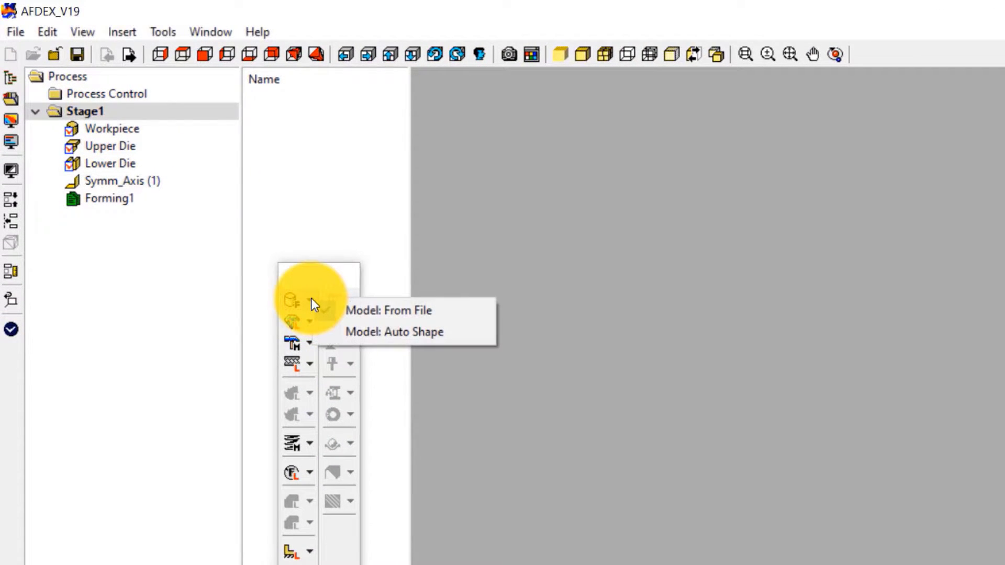
left_click(353, 310)
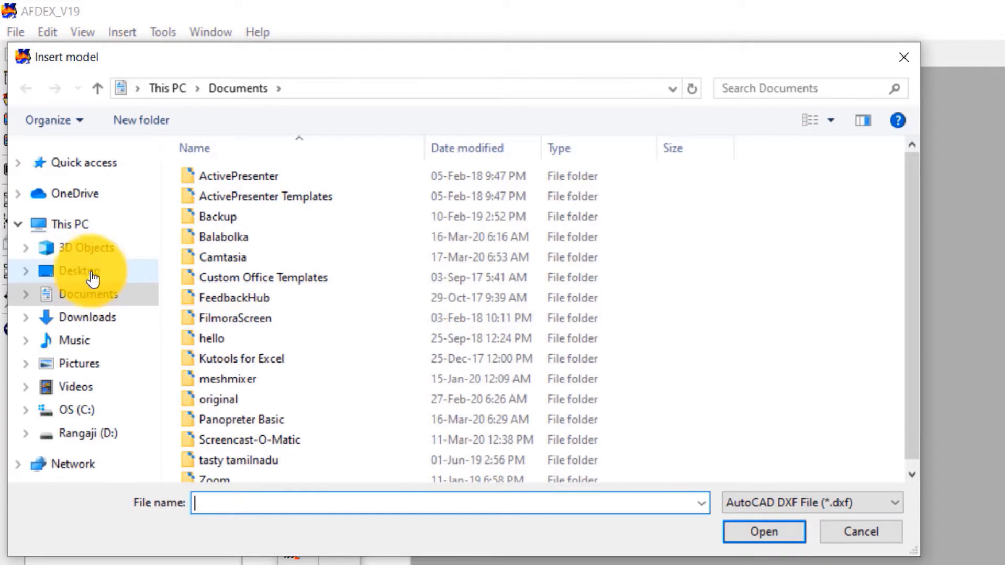
left_click(94, 279)
double_click(251, 206)
left_click(239, 174)
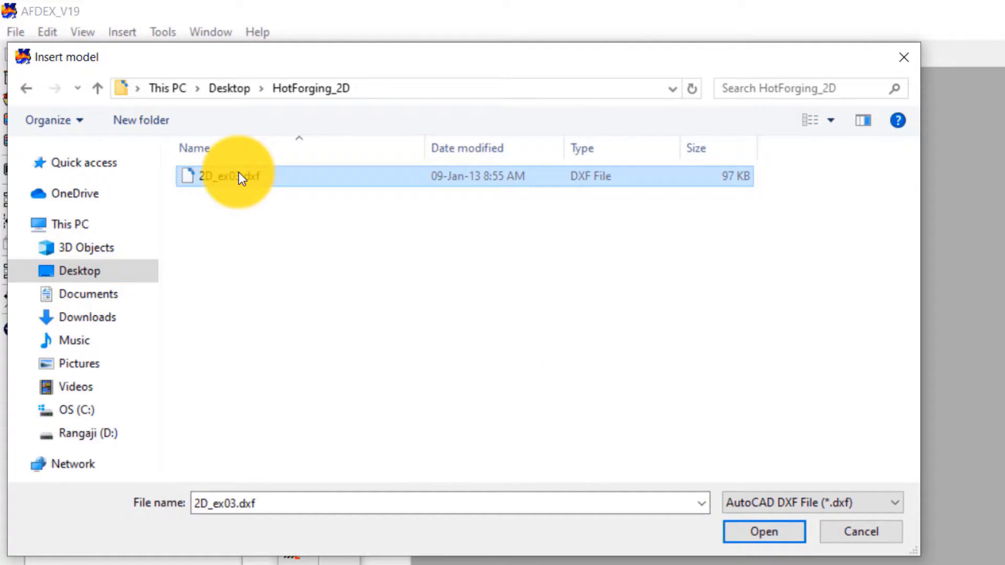
left_click(758, 534)
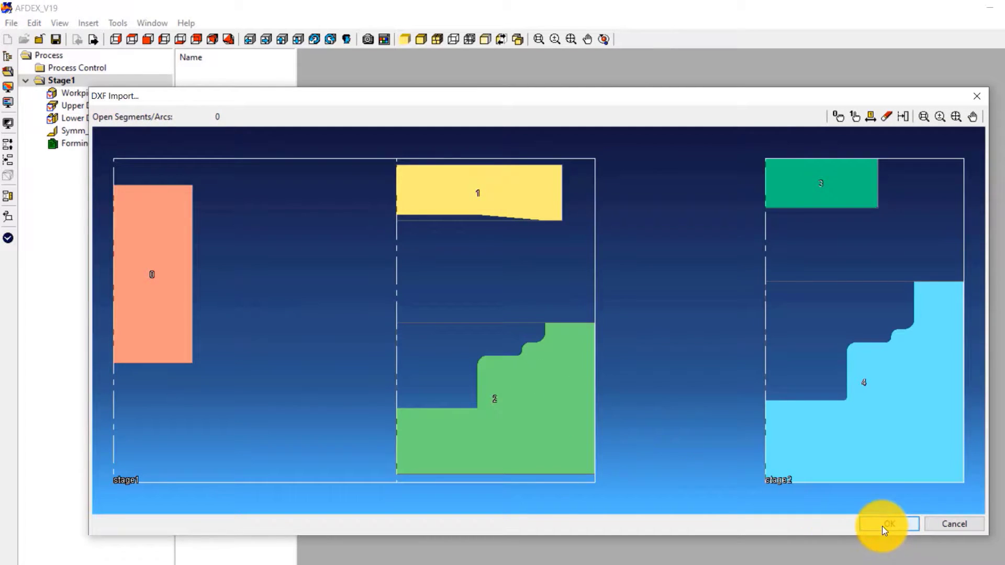
left_click(882, 526)
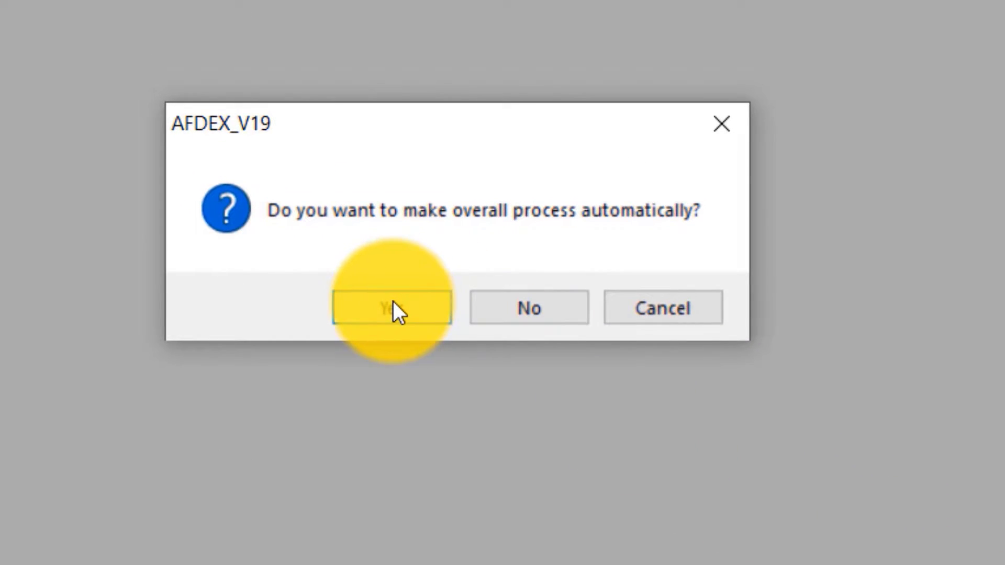
left_click(445, 330)
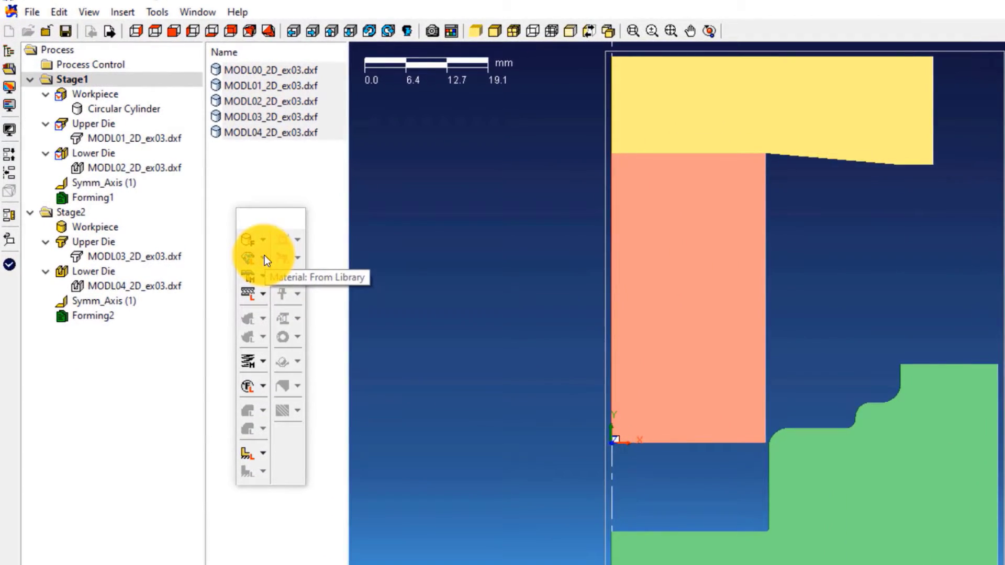
Load AISI_1020(T=600-1300C) from the Steel section of the material library.
left_click(265, 256)
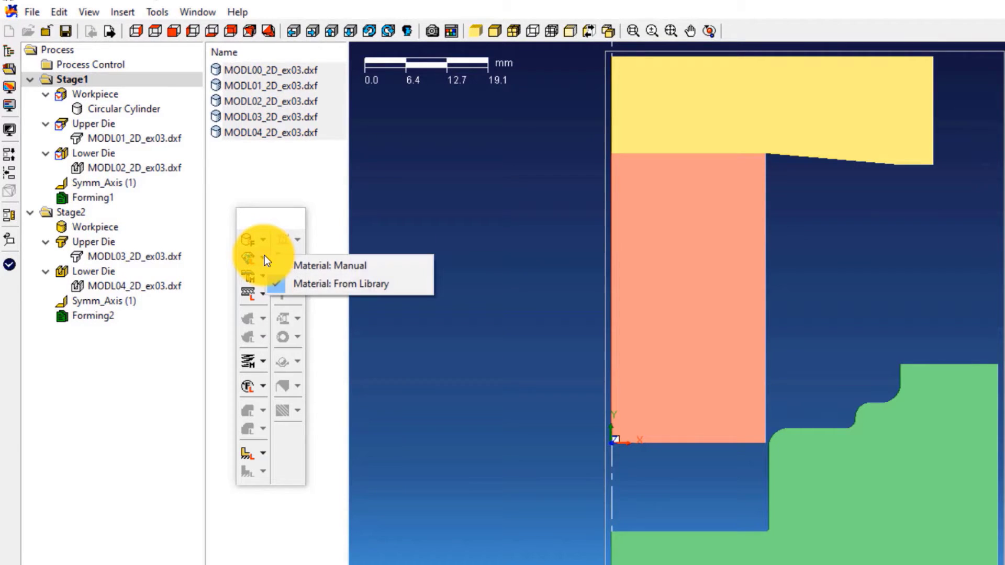
left_click(326, 285)
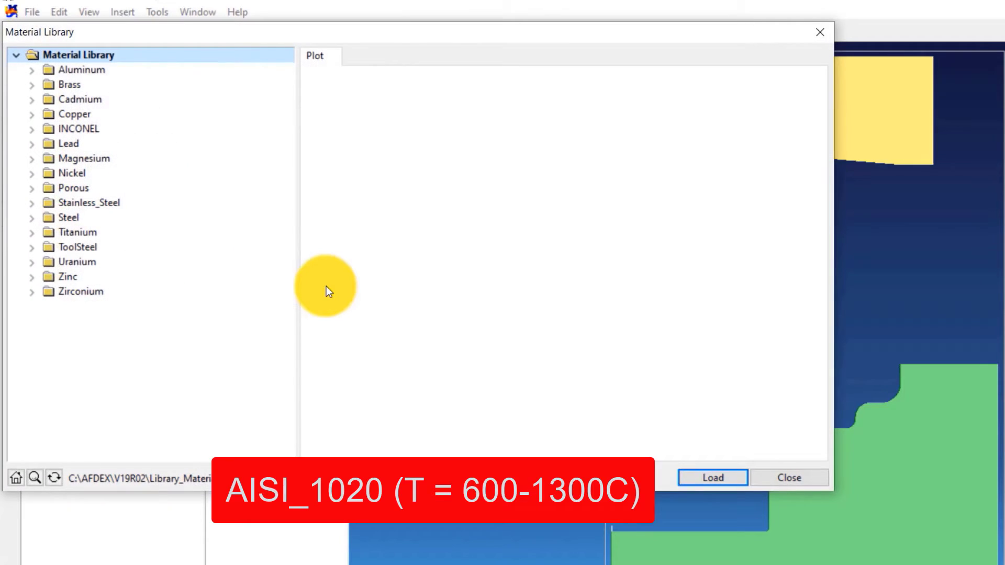
double_click(27, 224)
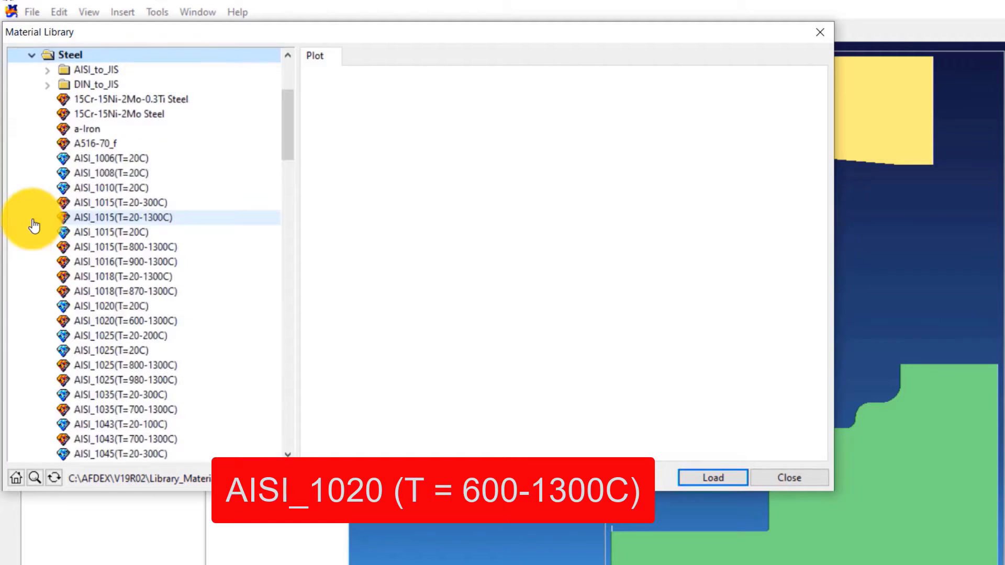
left_click(35, 232)
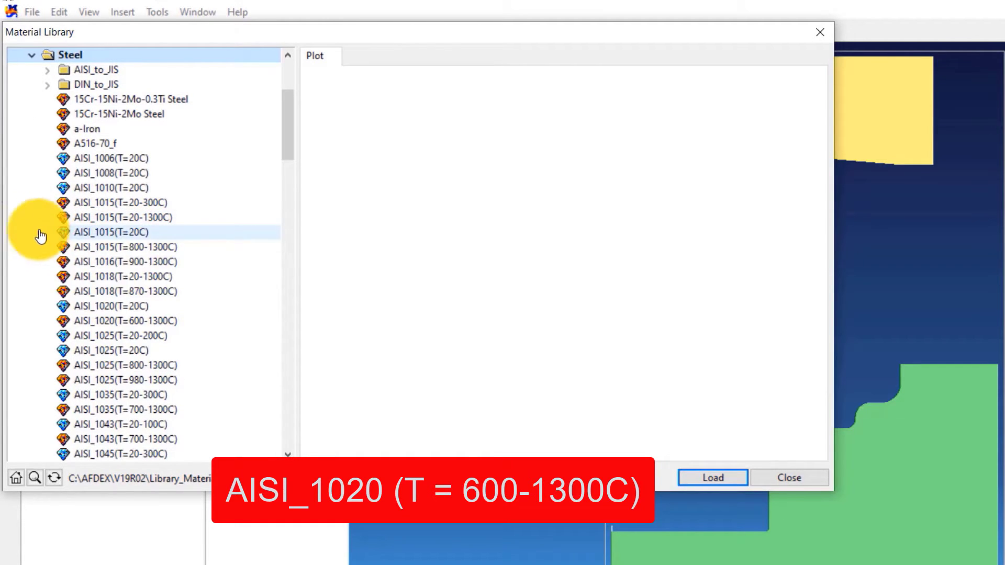
left_click(177, 324)
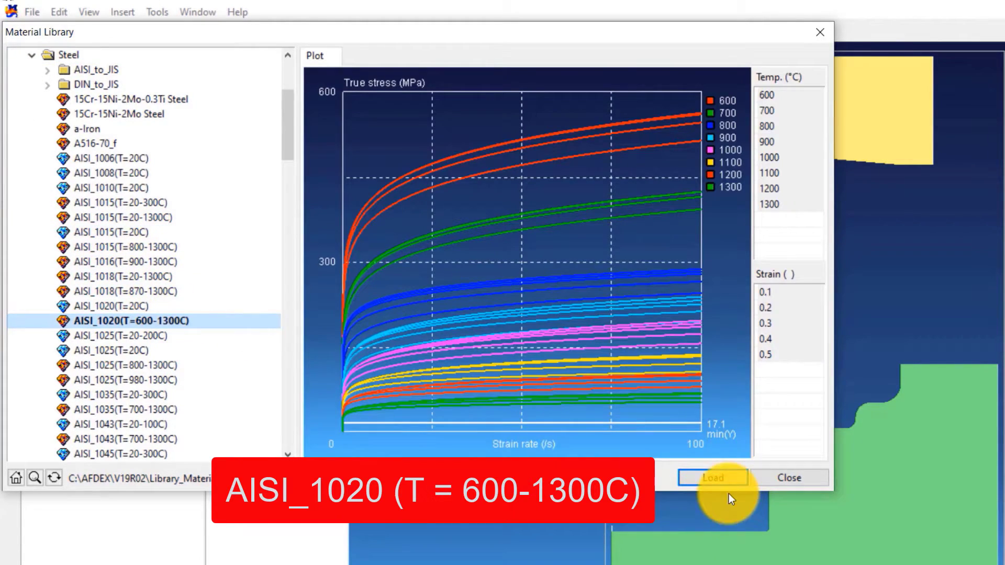
left_click(730, 479)
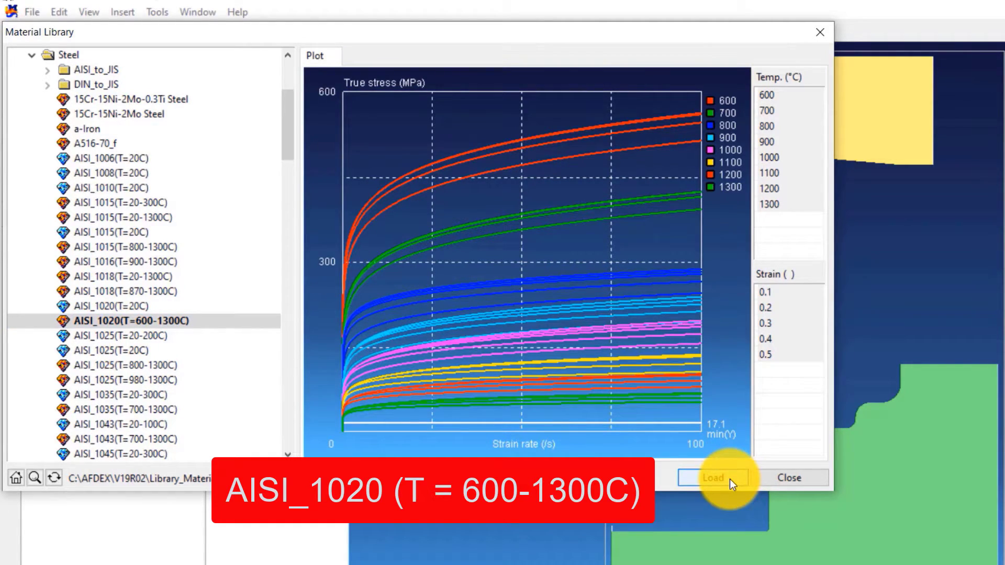
left_click(779, 475)
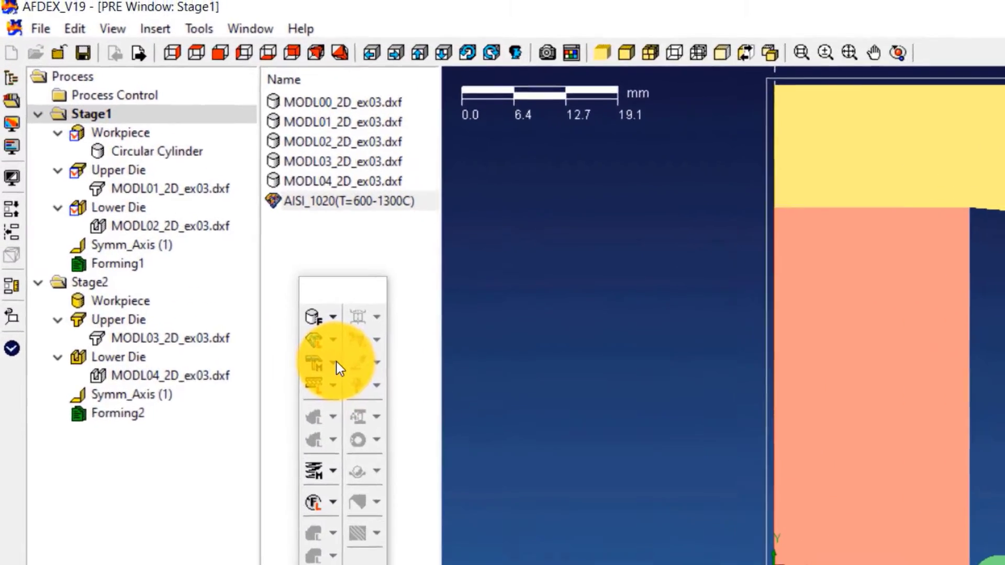
Define a manual press motion with y translational velocity -200.
left_click(263, 275)
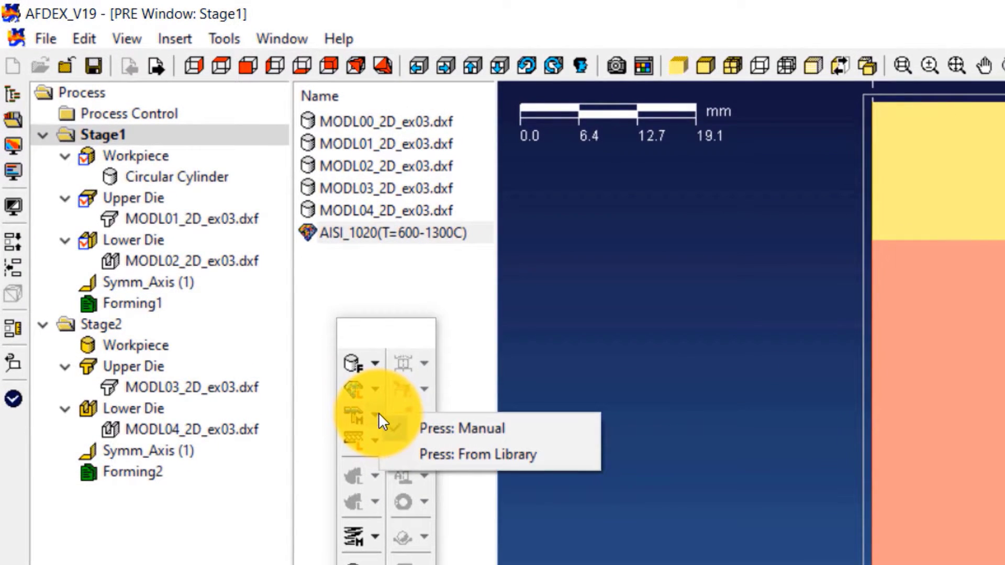
left_click(456, 430)
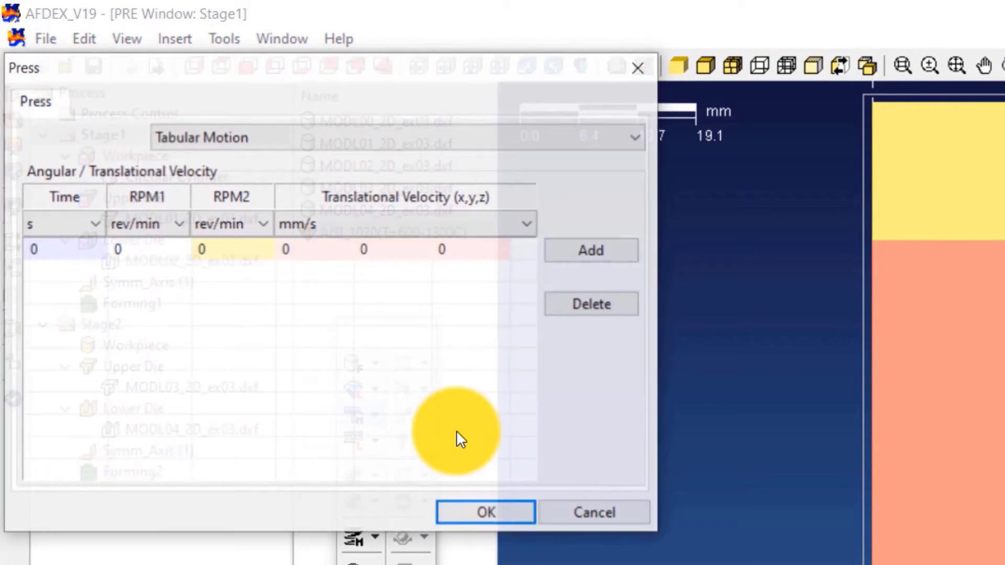
double_click(398, 253)
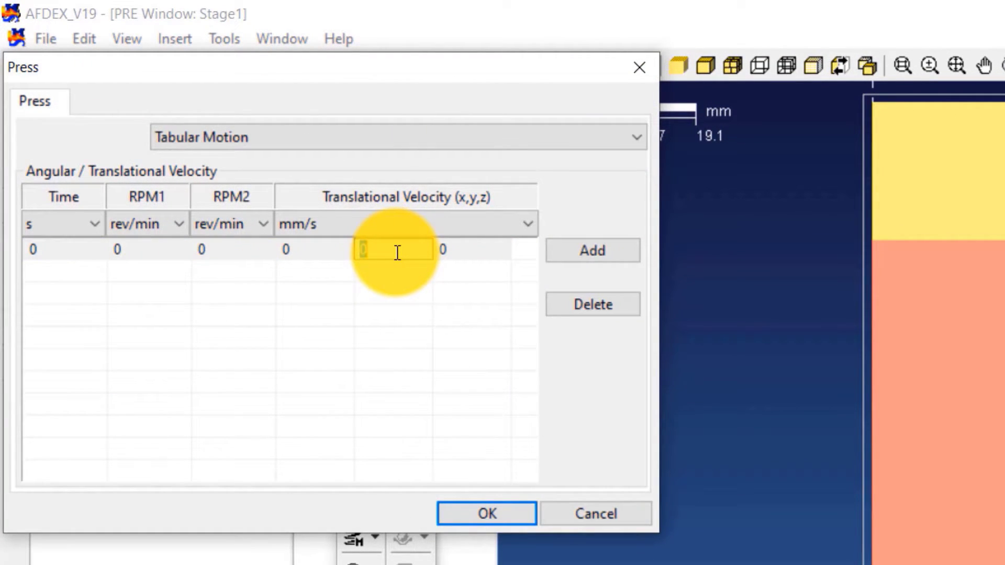
type("-200")
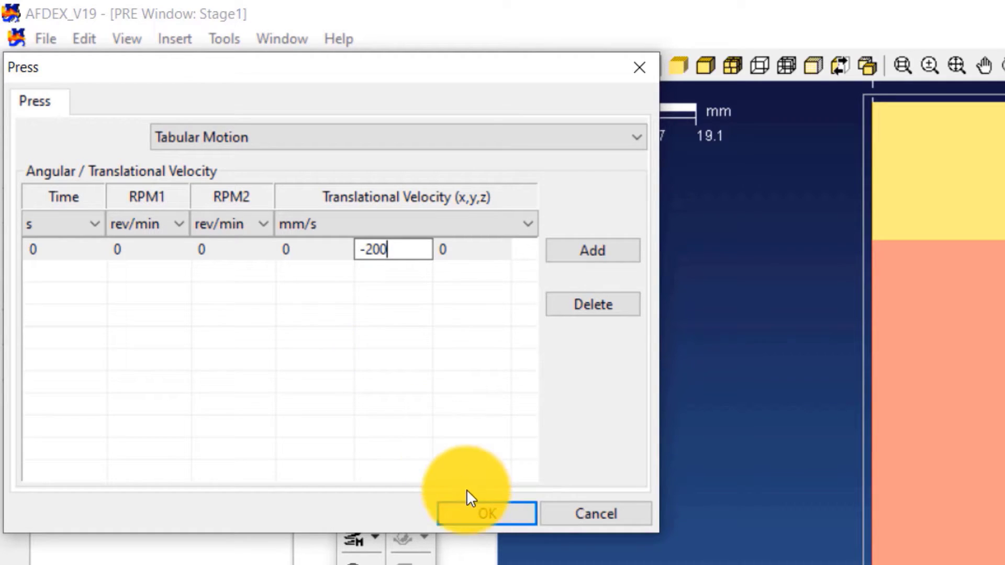
left_click(470, 514)
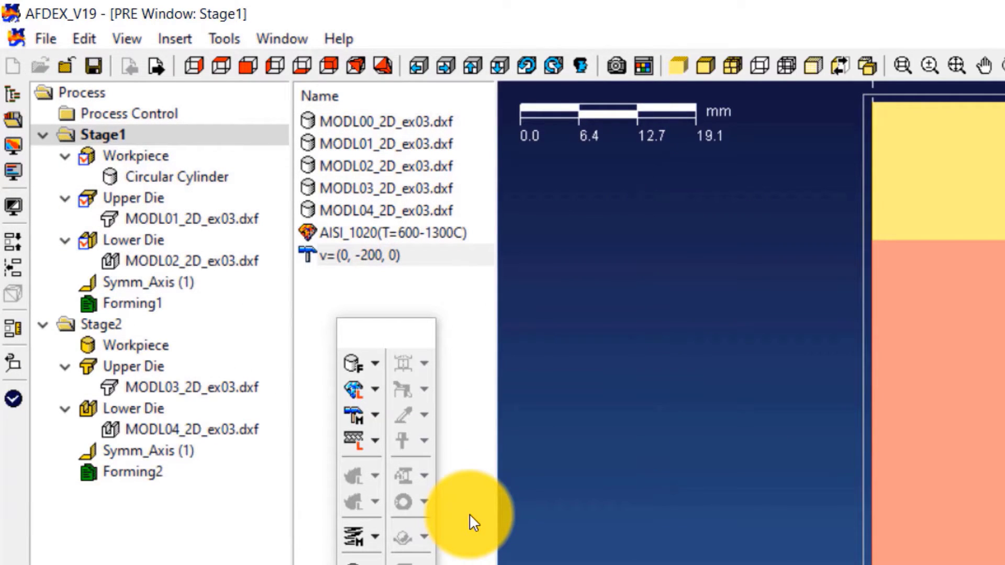
Load Graphite+Water_Hot(Steel) friction from the friction library.
left_click(375, 444)
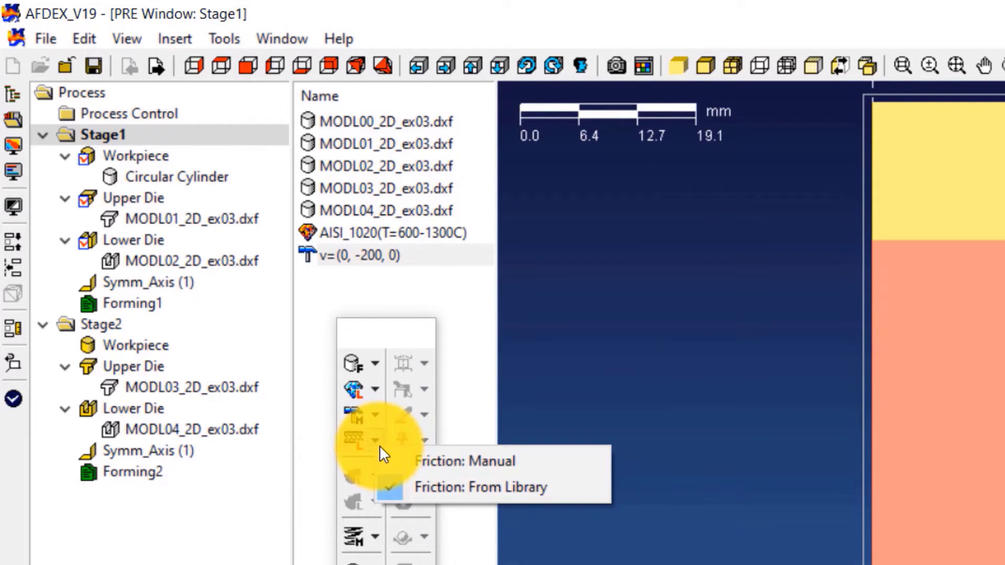
left_click(480, 487)
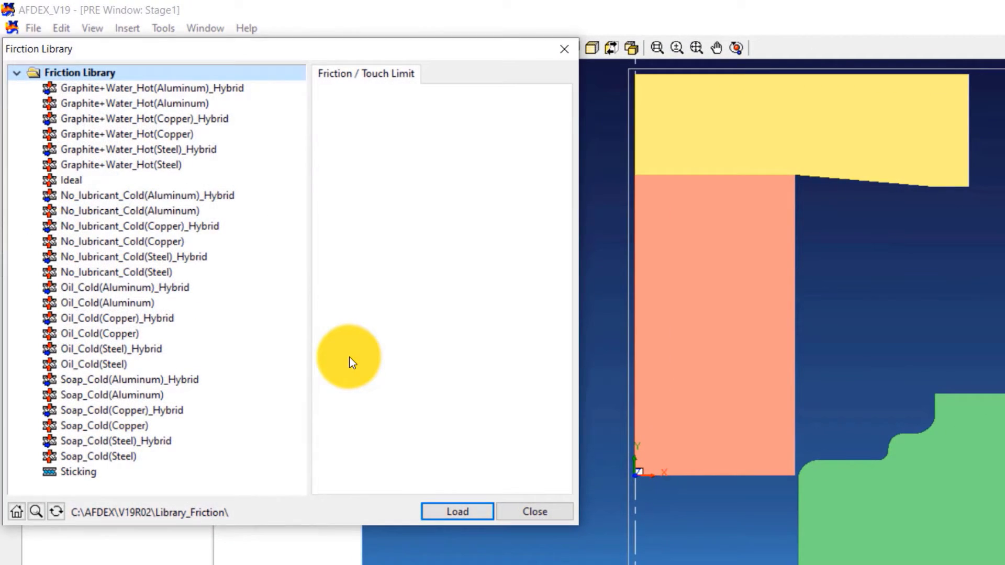
left_click(163, 165)
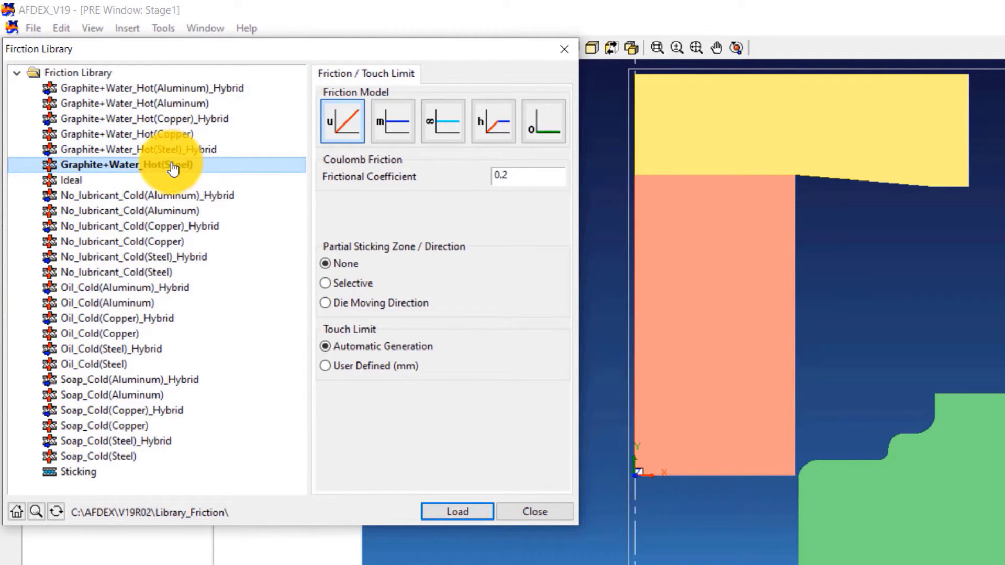
left_click(531, 514)
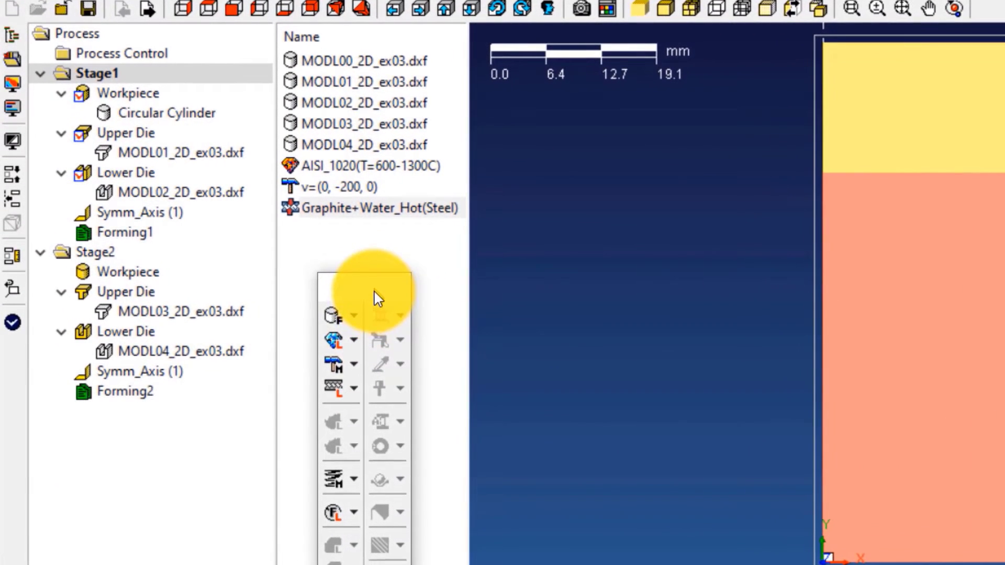
Assign AISI_1020 material to both workpieces.
left_click_drag(375, 297, 374, 306)
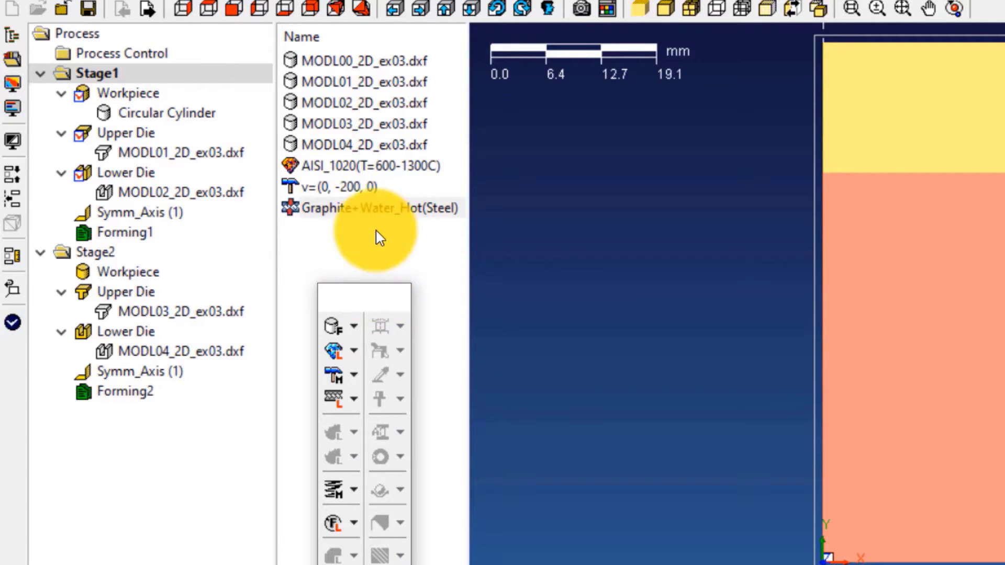
left_click(382, 168)
right_click(382, 172)
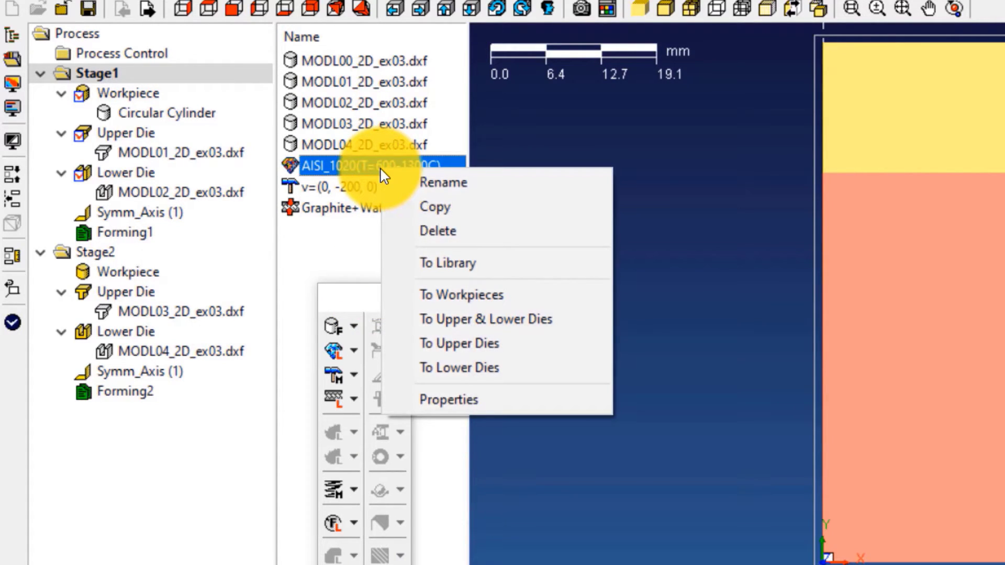
left_click(430, 295)
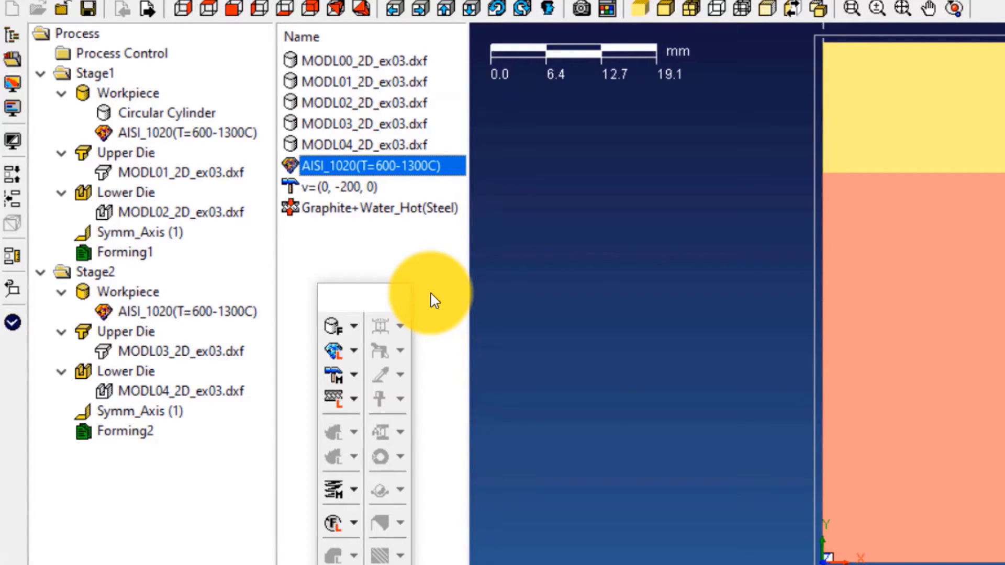
Assign the v=(0, -200, 0) motion to both upper dies.
left_click(362, 188)
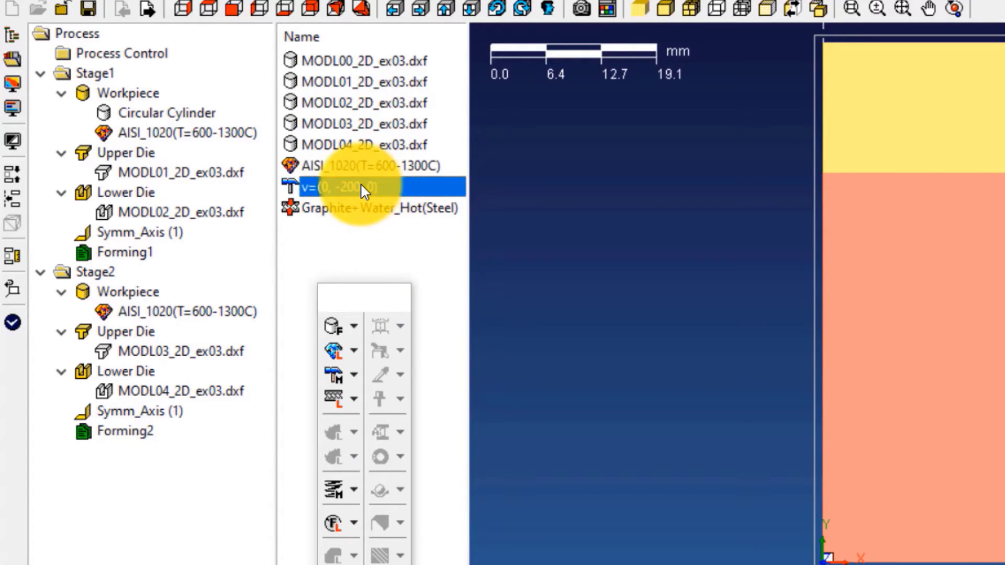
right_click(362, 189)
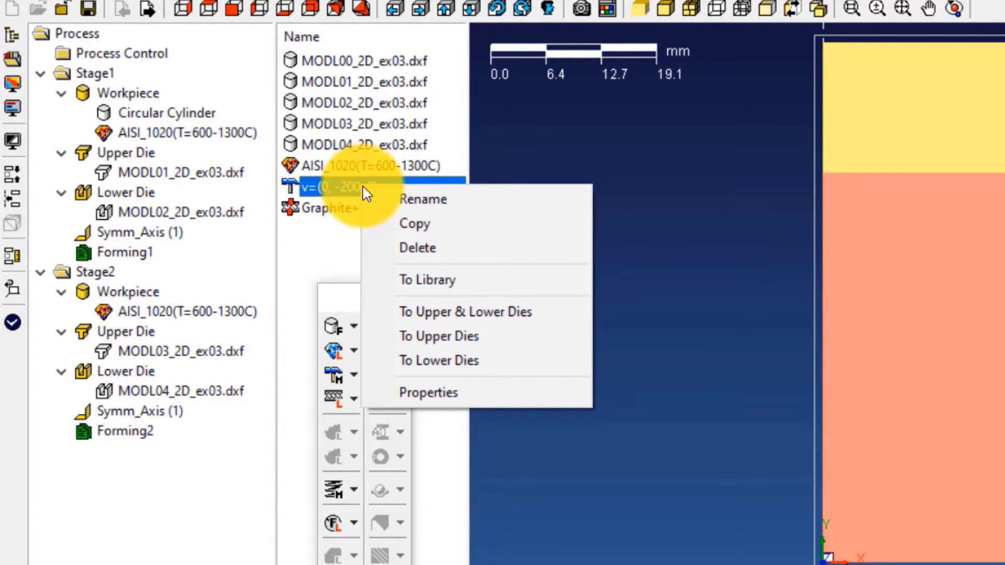
left_click(428, 337)
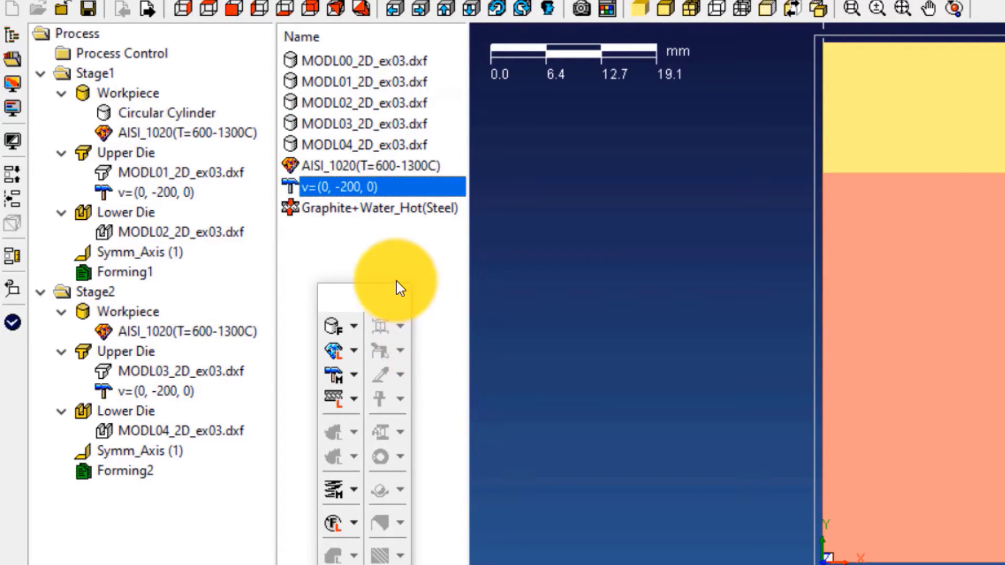
Apply Graphite+Water_Hot(Steel) friction to all upper and lower dies.
left_click(377, 211)
right_click(376, 210)
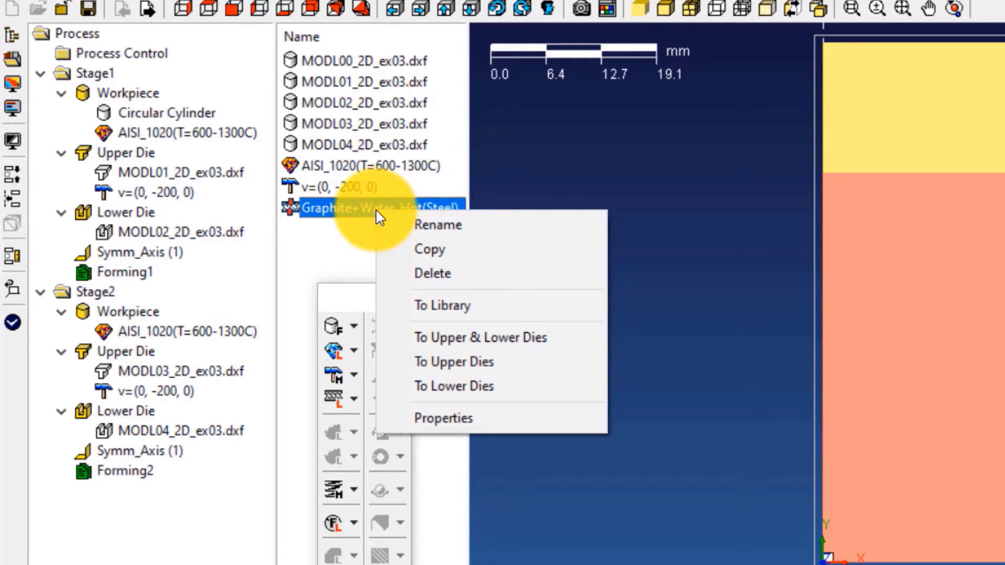
left_click(438, 335)
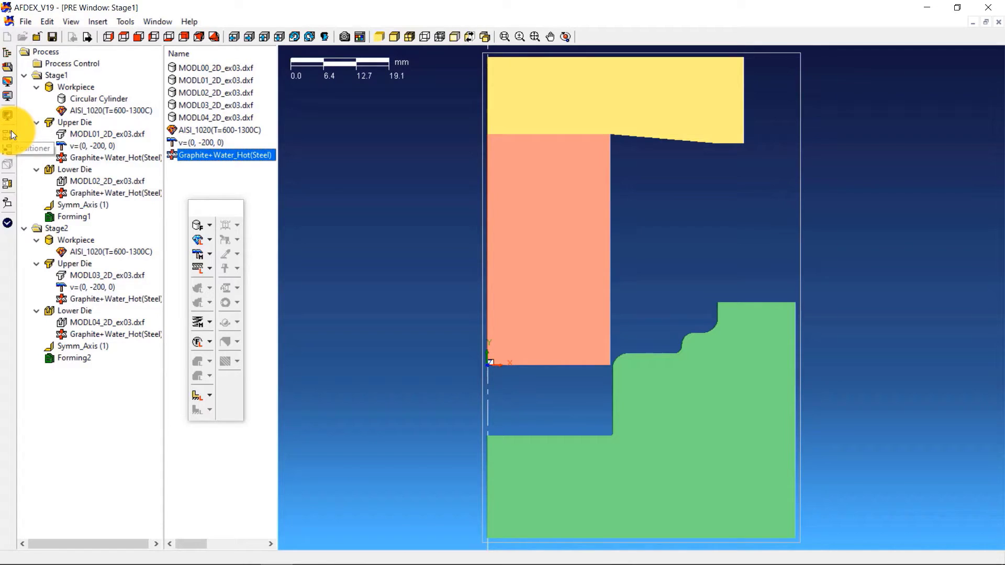
Auto-position Stage1's workpiece and dies, declining to initialize all stages.
left_click(63, 79)
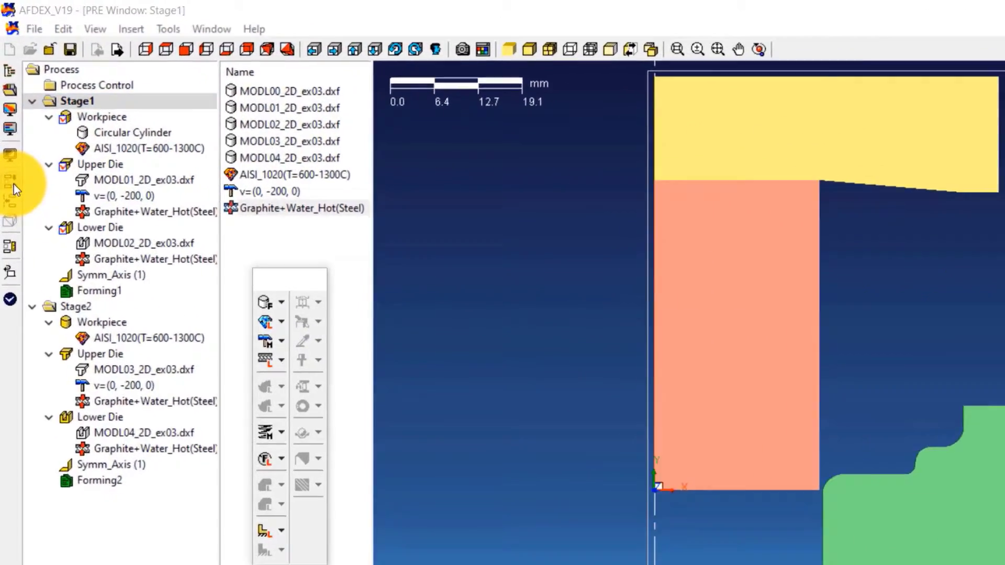
left_click(14, 185)
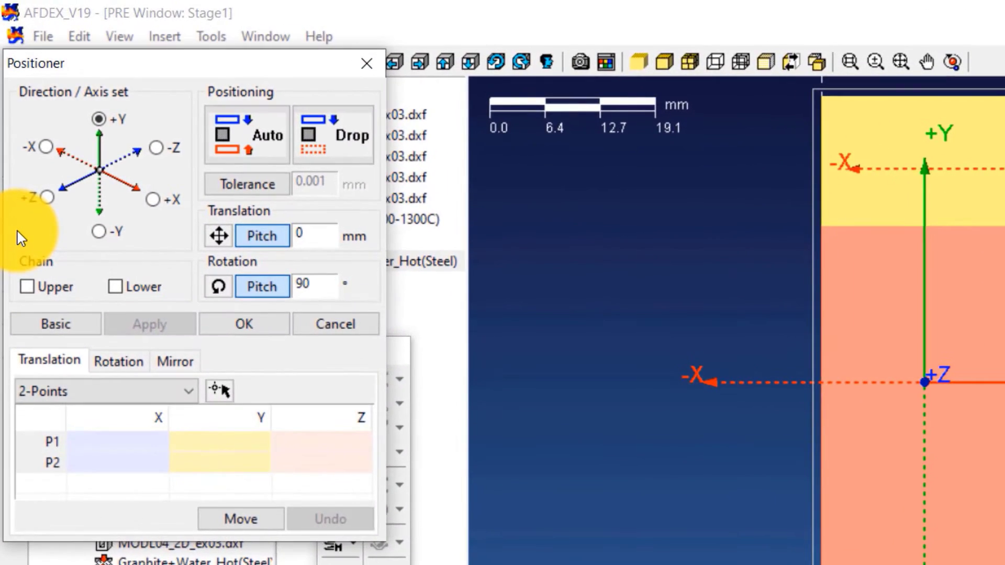
left_click(230, 141)
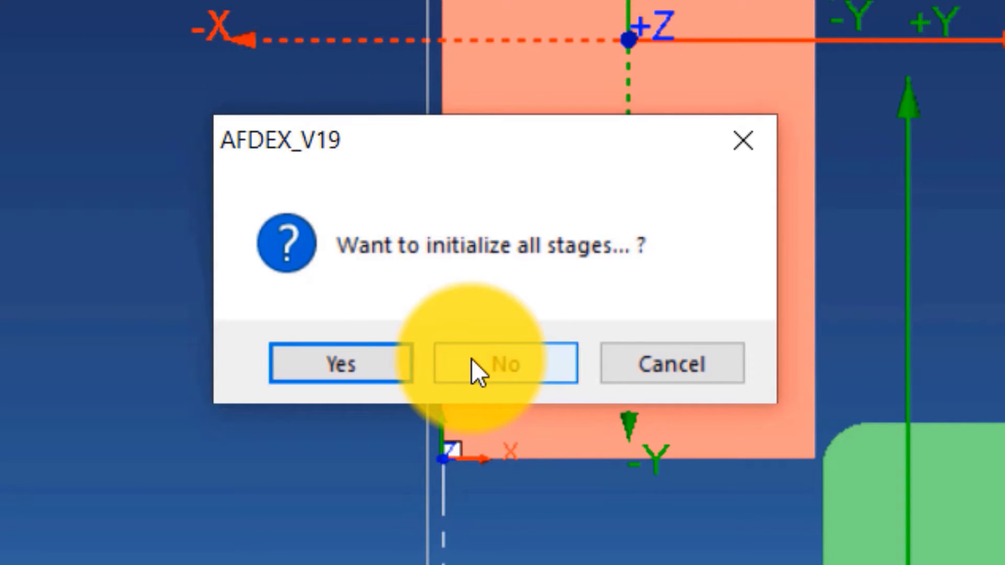
left_click(472, 359)
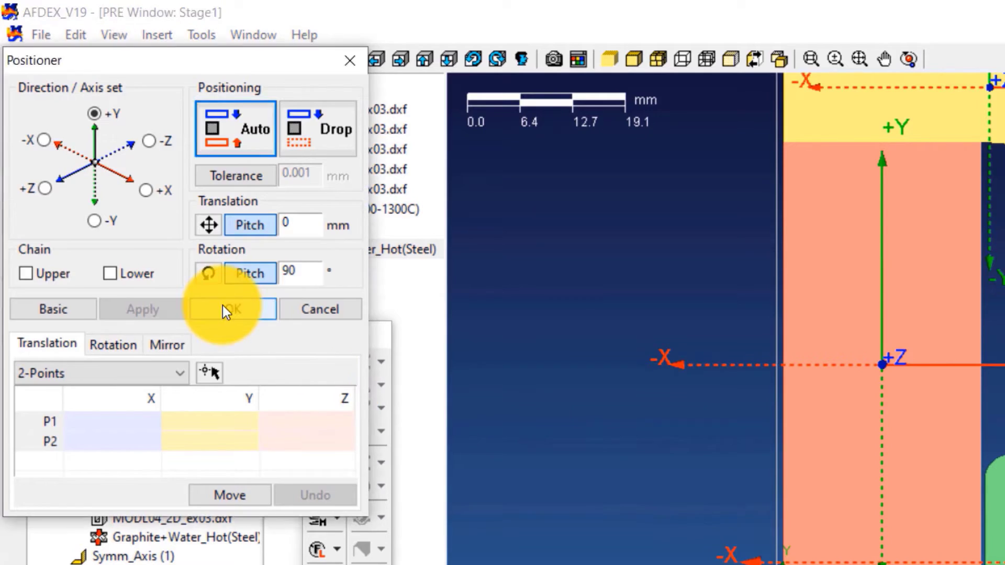
left_click(223, 308)
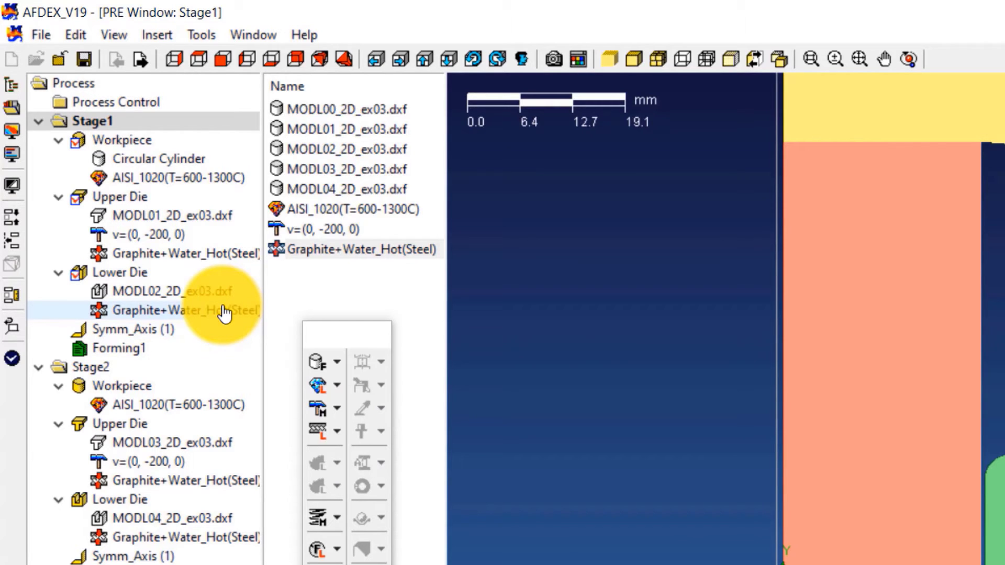
Make Forming1 stop on a Time criterion of 0.125 s.
double_click(166, 357)
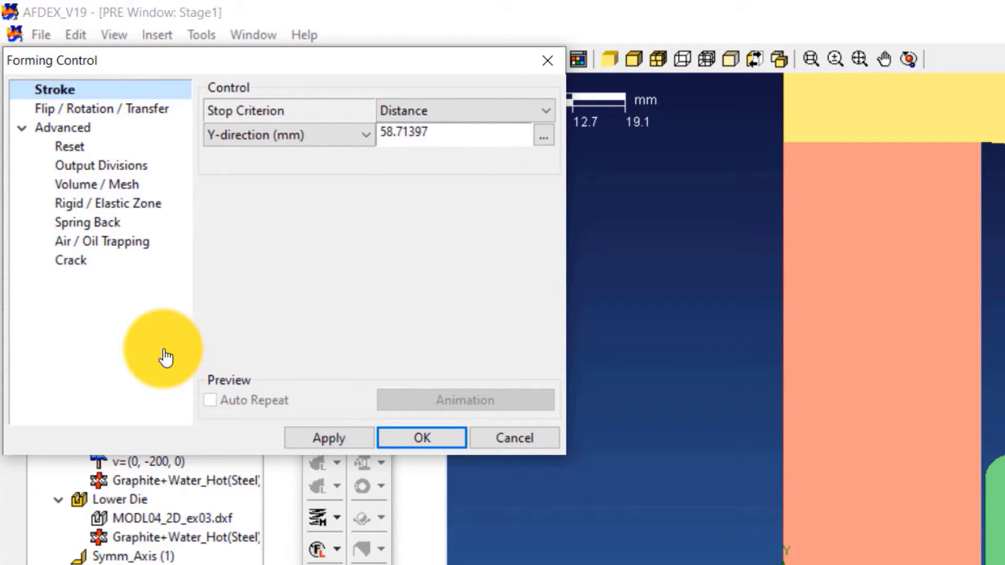
left_click(454, 113)
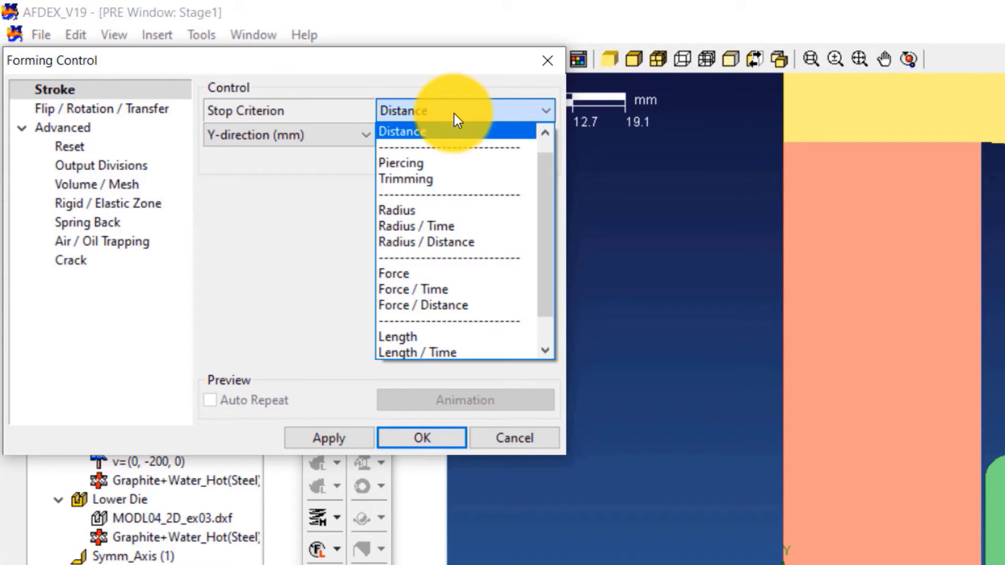
left_click_drag(546, 189, 545, 138)
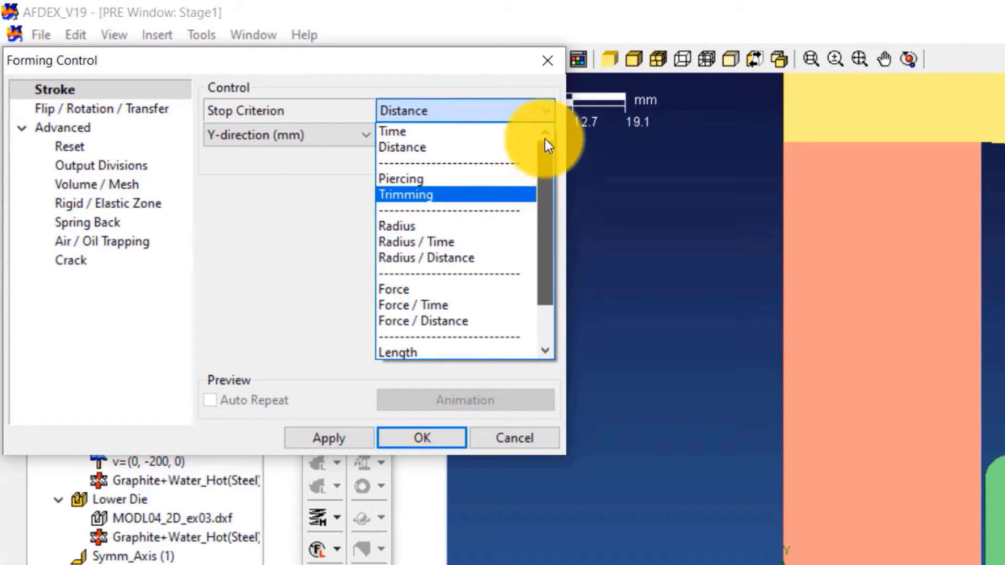
left_click(489, 132)
type(".12")
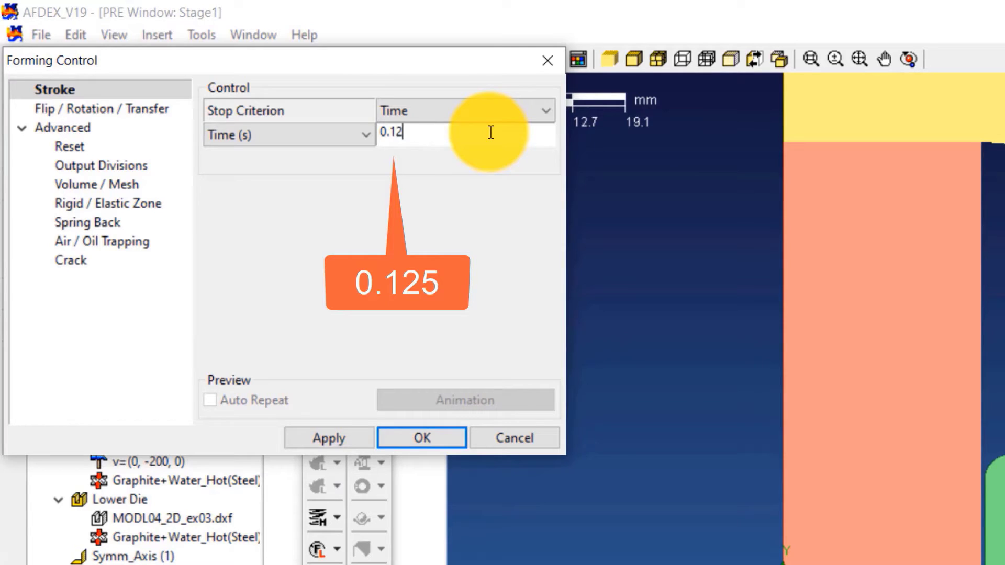
type("5")
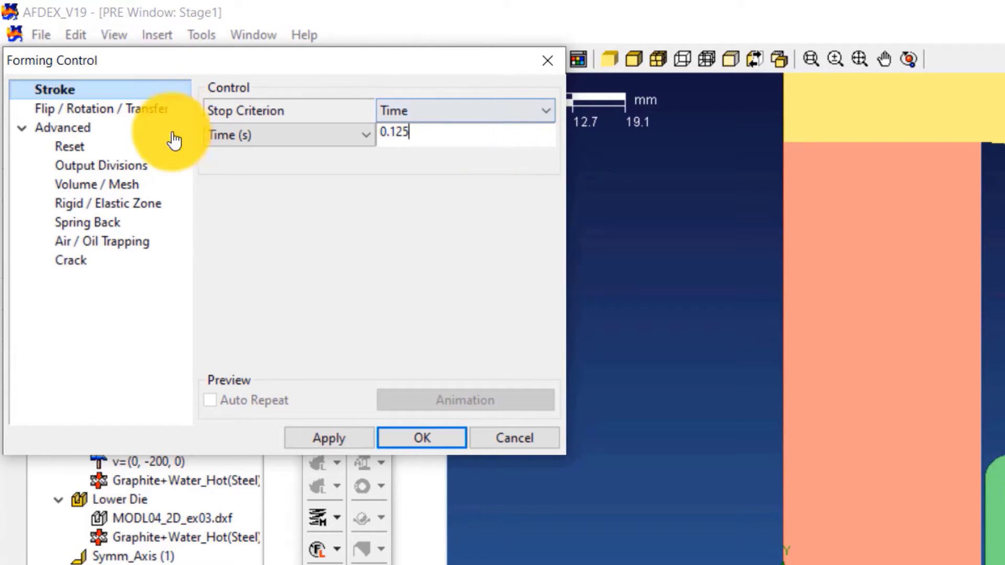
Change Stage1's workpiece reset temperature from 1100 to 1200 °C.
left_click(118, 150)
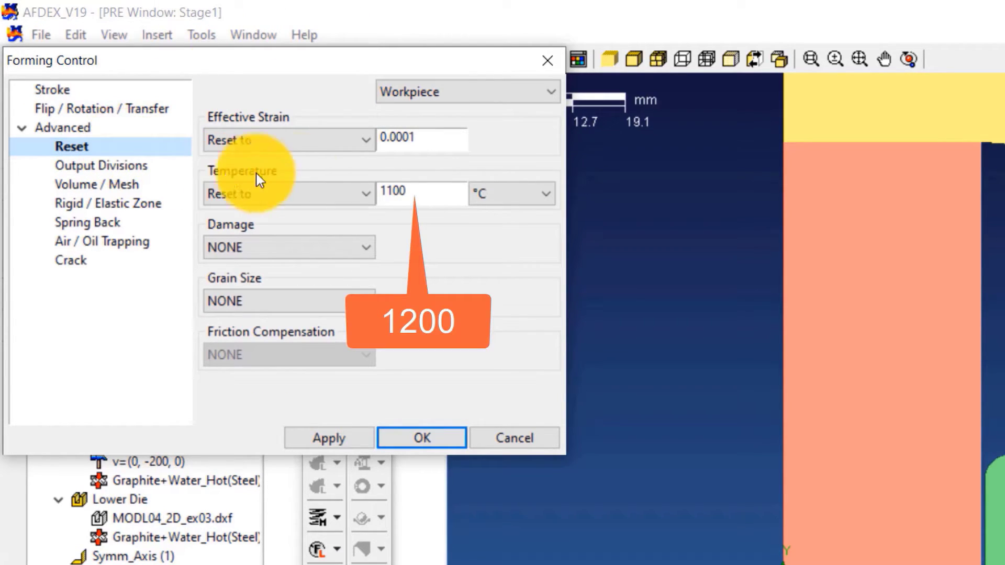
left_click_drag(427, 196, 328, 180)
type("1")
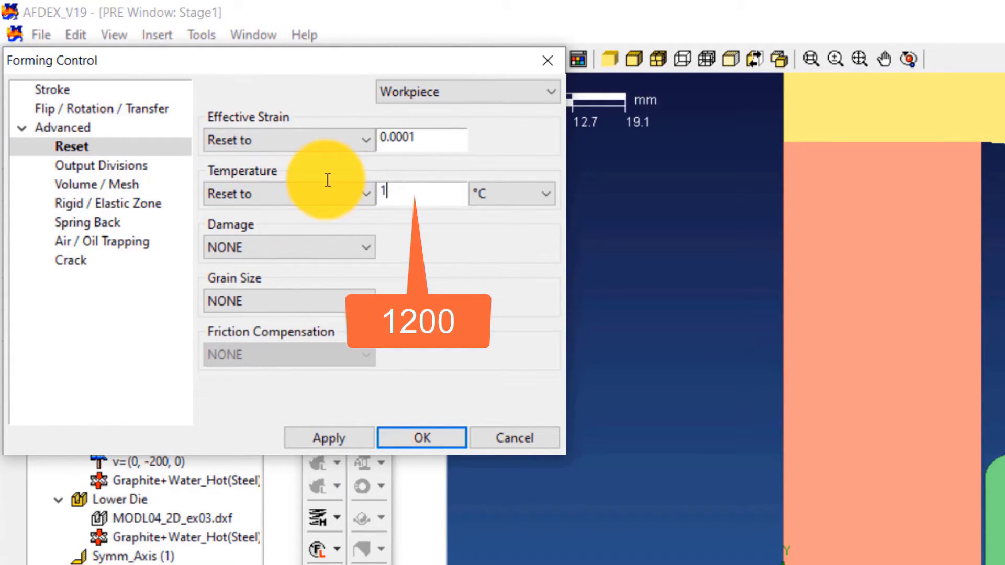
type("200")
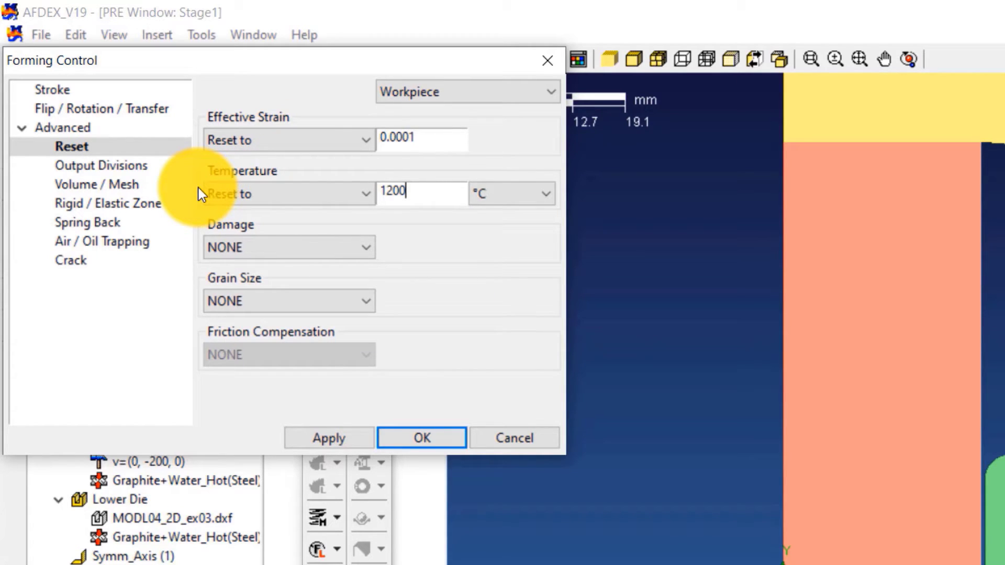
Set Stage1's Forced Expansion Volume to 1.5% and confirm.
left_click(153, 195)
double_click(375, 157)
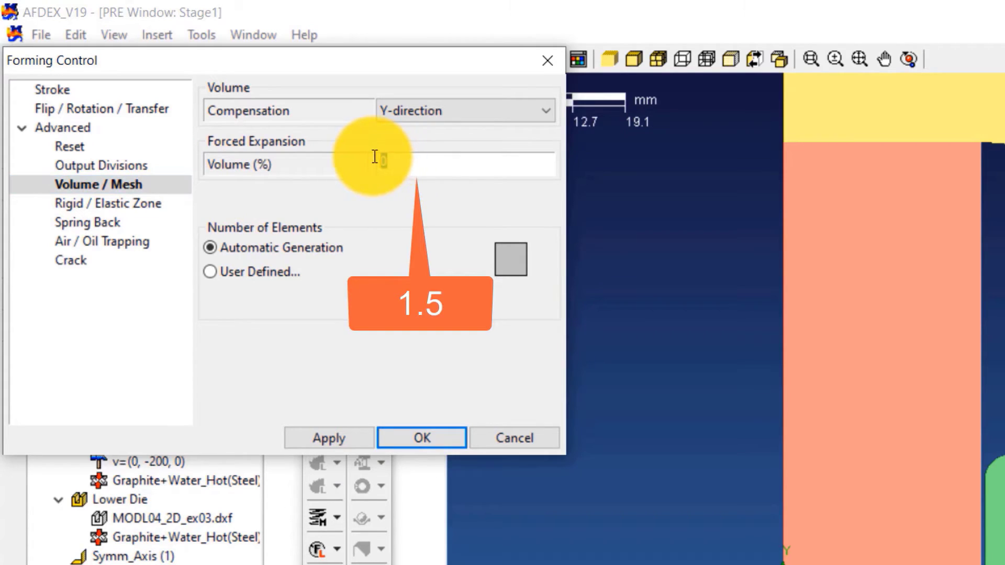
type("1.5")
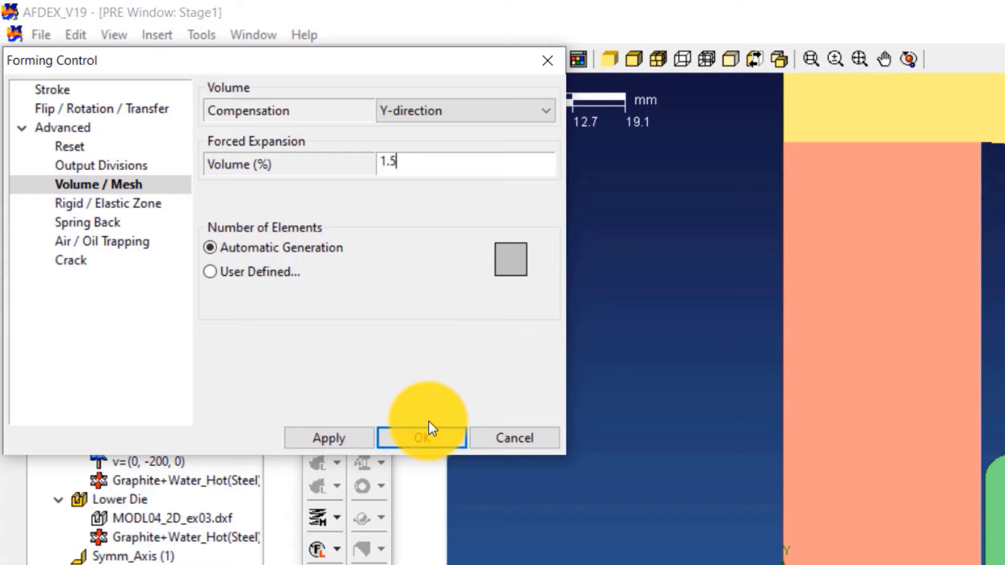
left_click(425, 436)
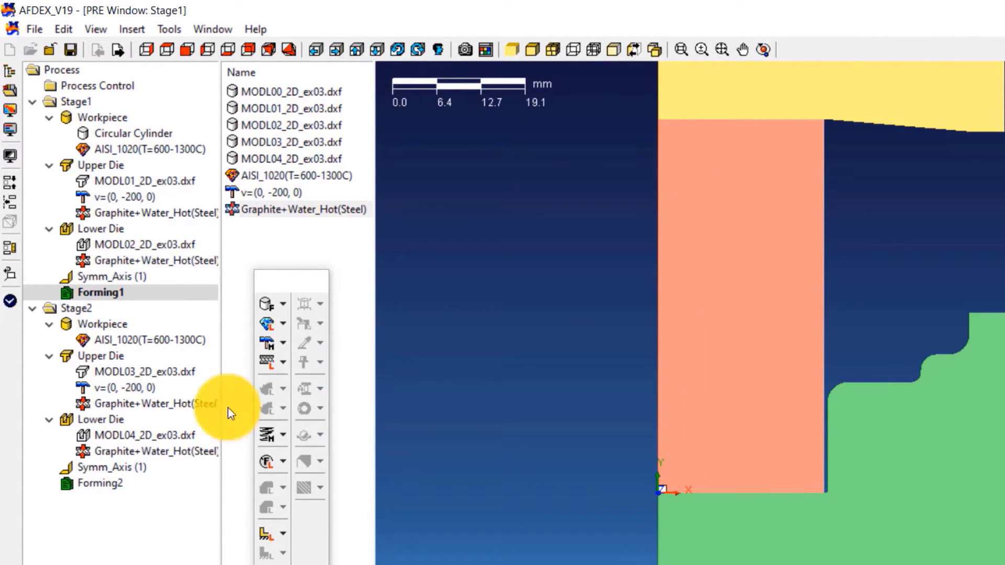
Make Stage 2's Forming2 stroke stop on a Time criterion of 0.025 s.
left_click(94, 484)
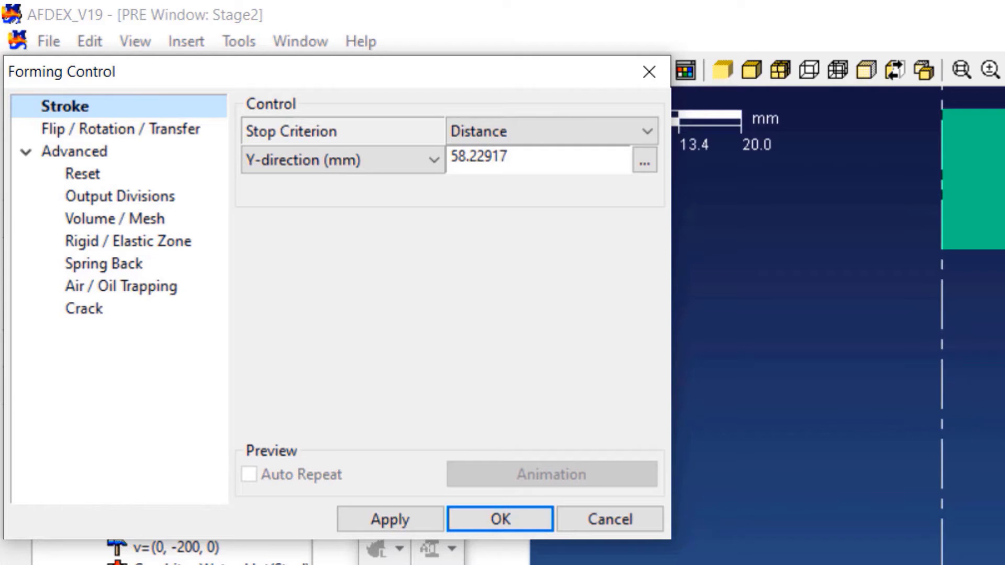
left_click(541, 130)
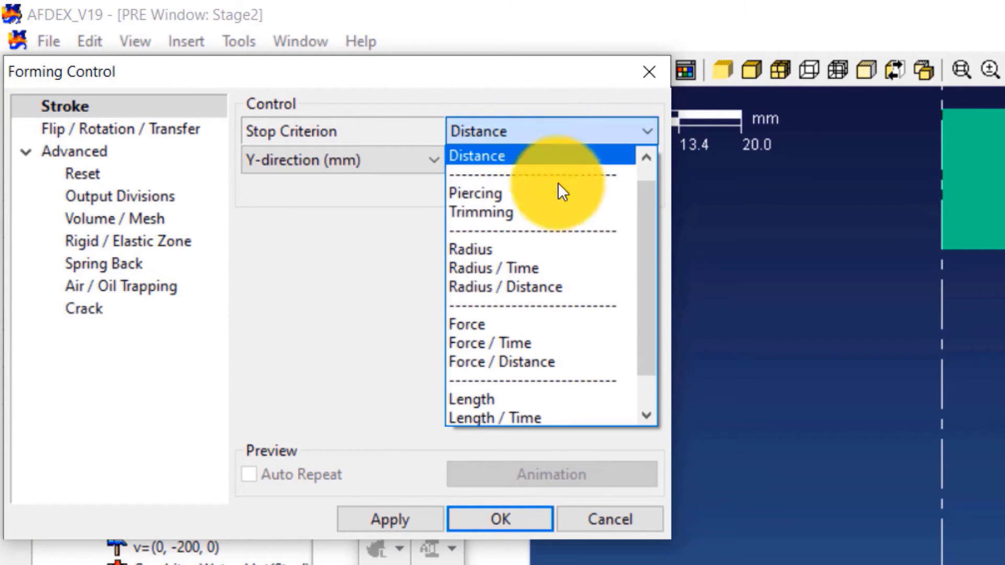
scroll(644, 235, "up", 1)
left_click(479, 155)
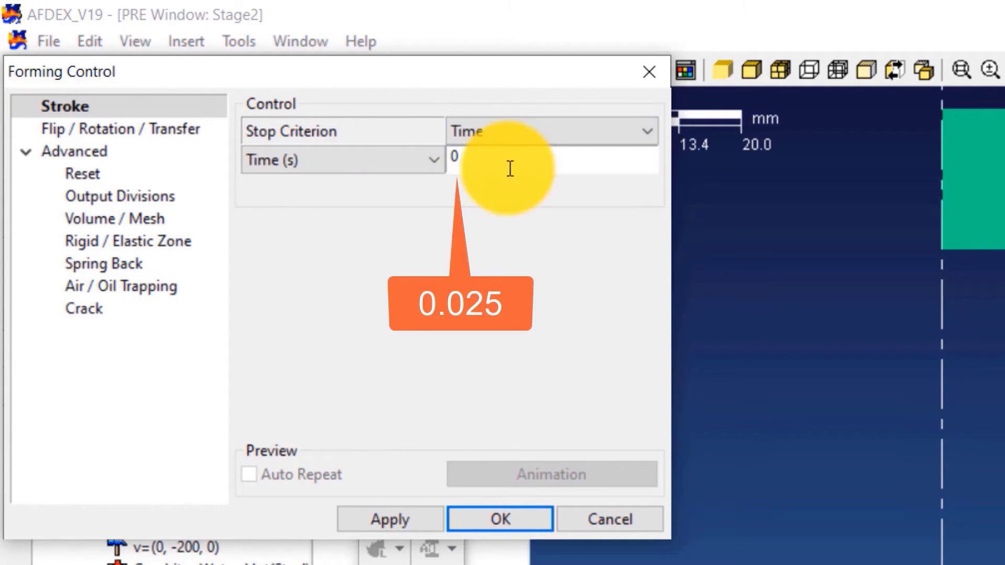
type(".")
type("025")
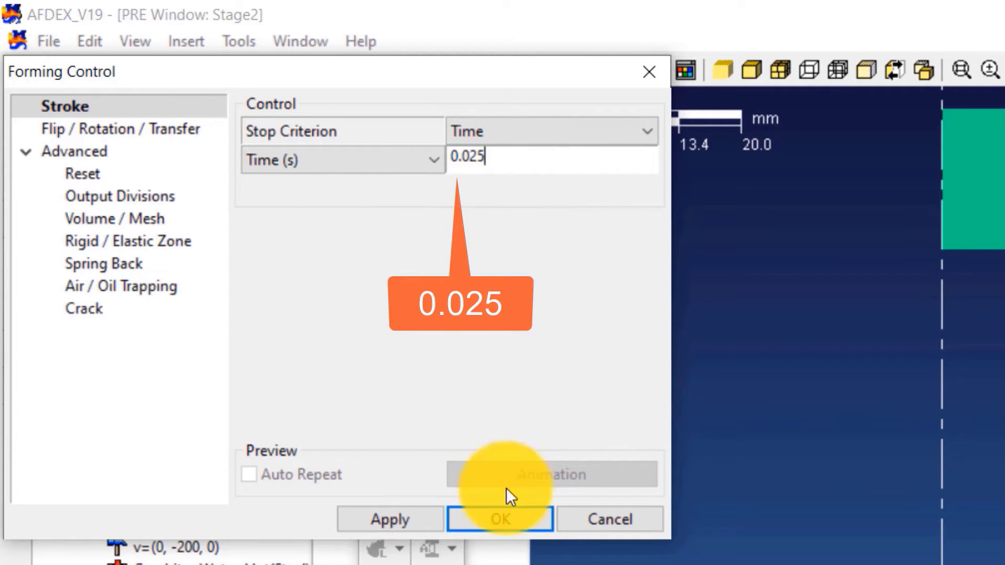
left_click(513, 521)
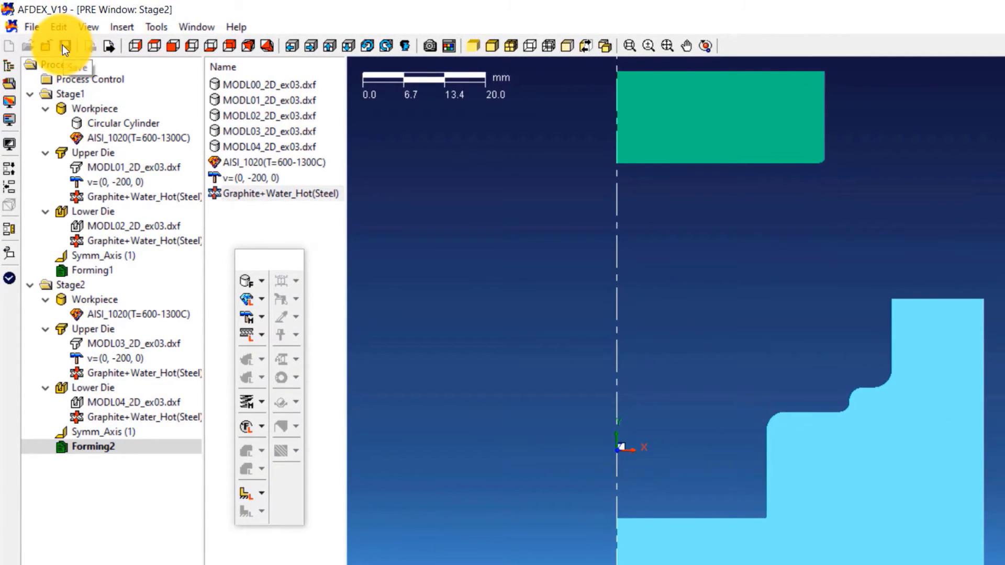
Save the setup as 'Hotforging' in the HotForging_2D folder.
left_click(62, 45)
type("Ho")
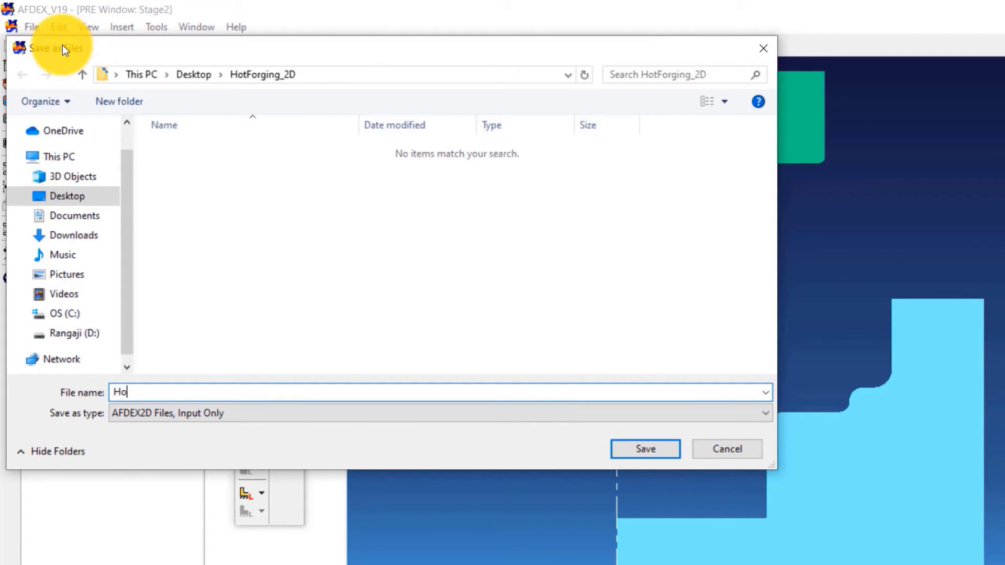
type("tforgni")
key("BackSpace")
key("BackSpace")
type("ing")
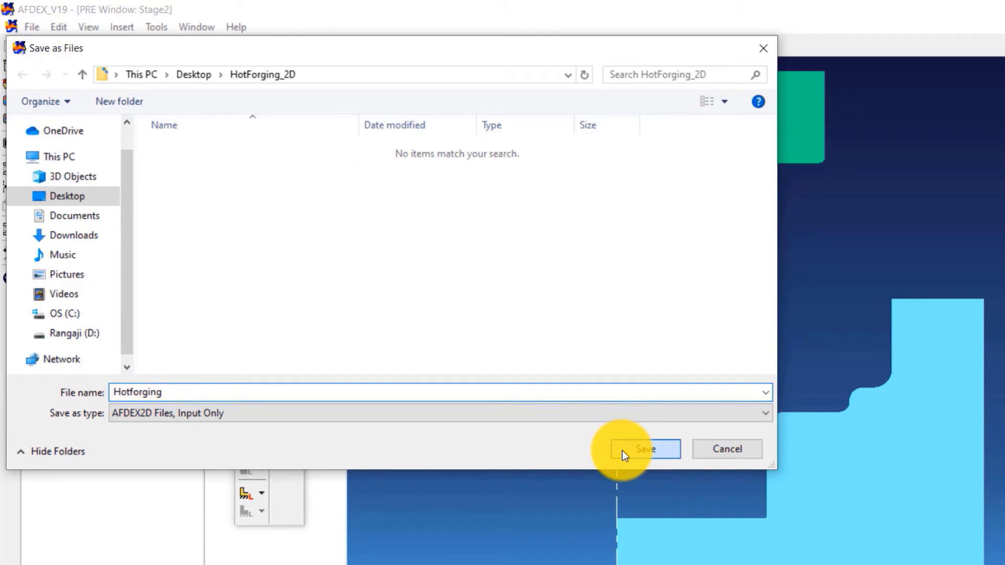
left_click(622, 450)
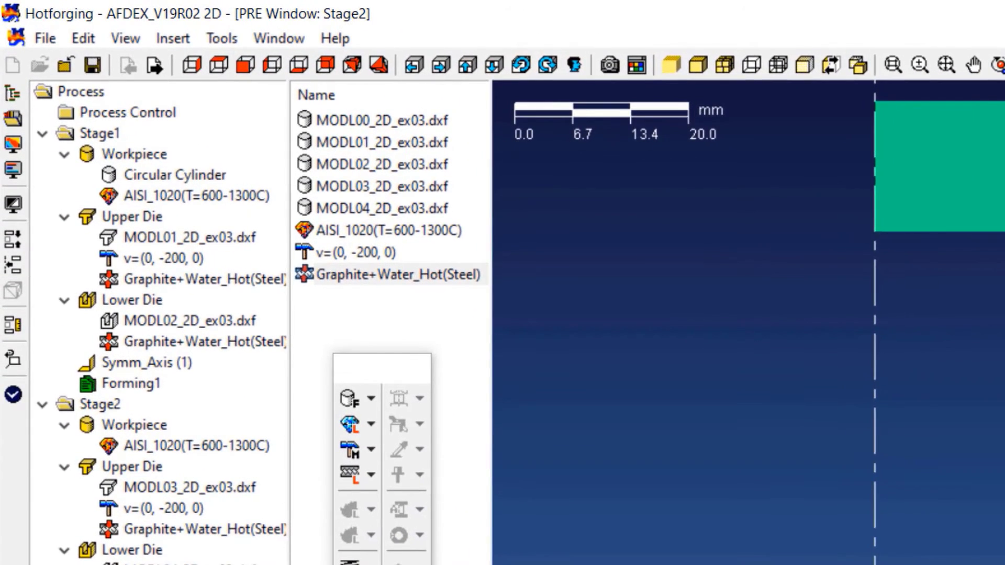
Verify the simulation data has zero errors, then start the Hotforging analysis.
left_click(8, 399)
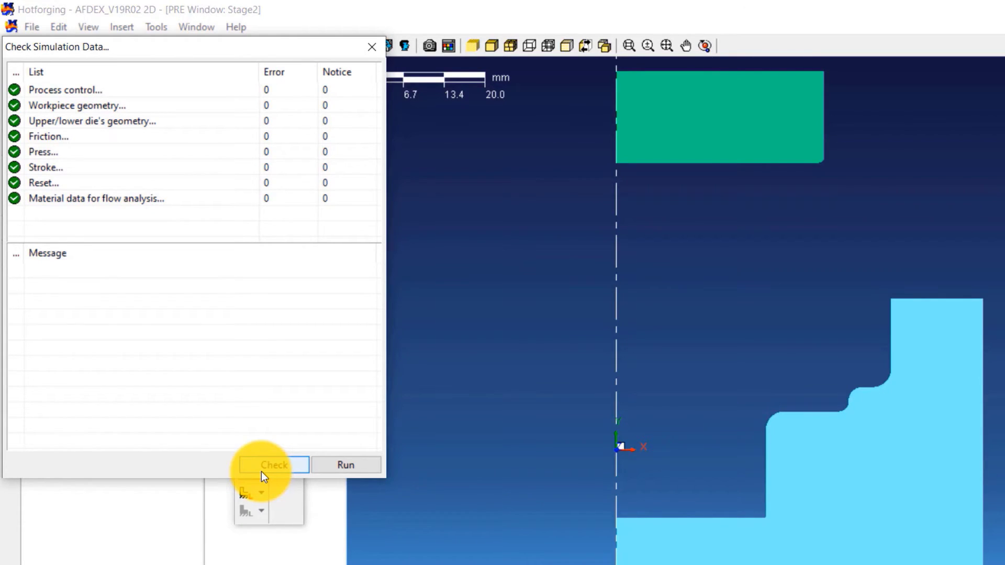
left_click(315, 465)
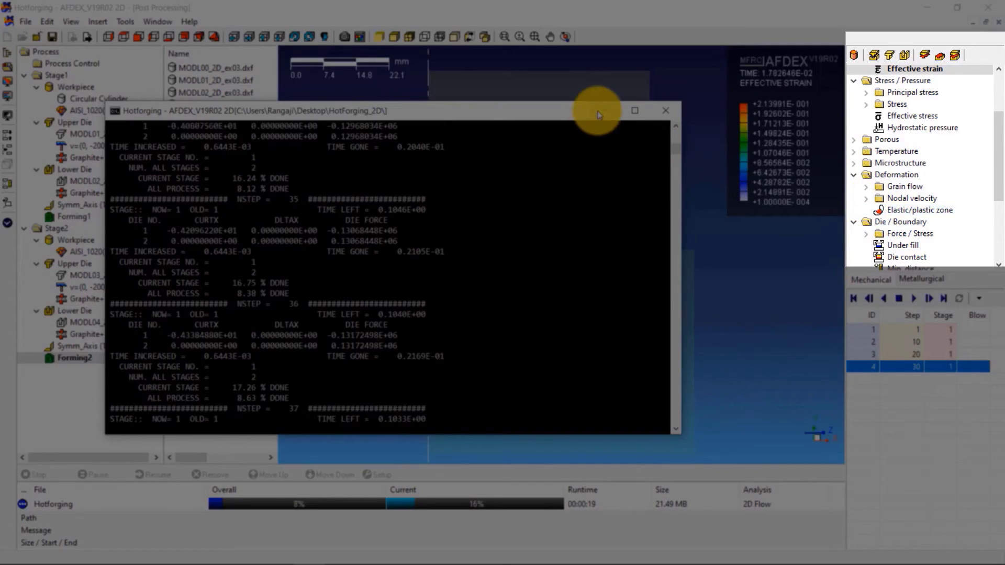
Close the solver console and view Stage 2 effective strain after the run completes.
left_click(599, 114)
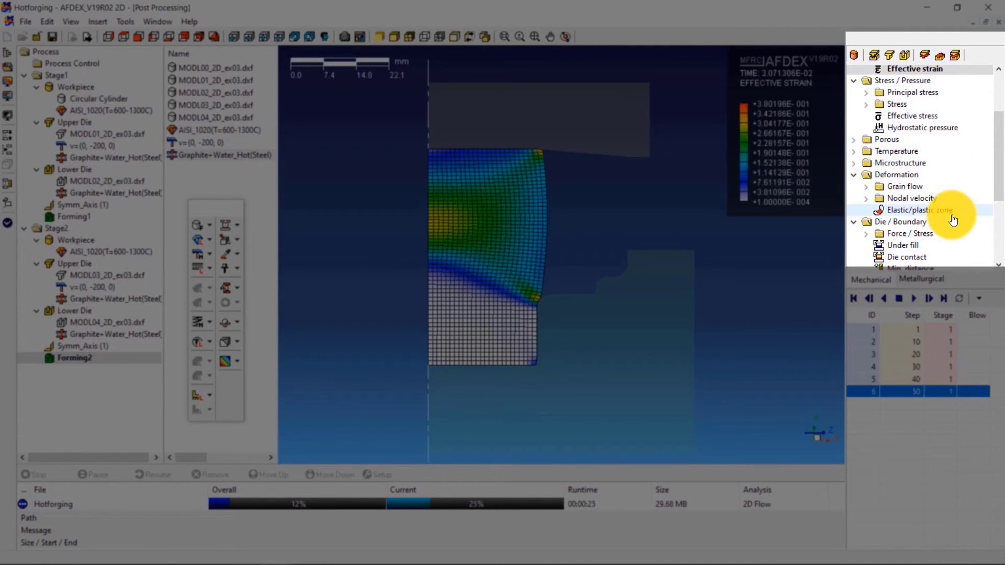
mouse_move(998, 160)
left_mouse_down()
mouse_move(1002, 205)
mouse_move(988, 77)
left_mouse_up()
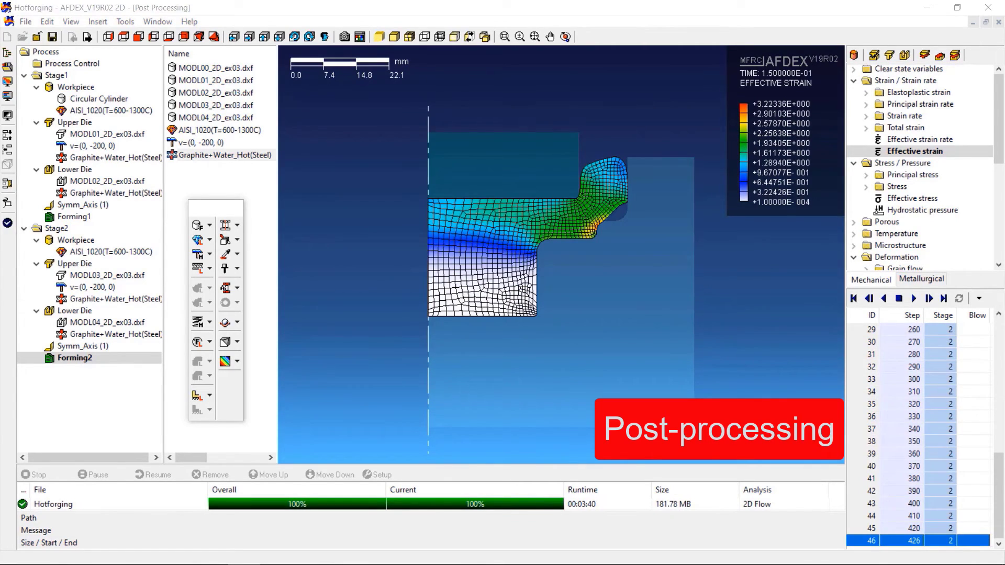
scroll(487, 272, "up", 2)
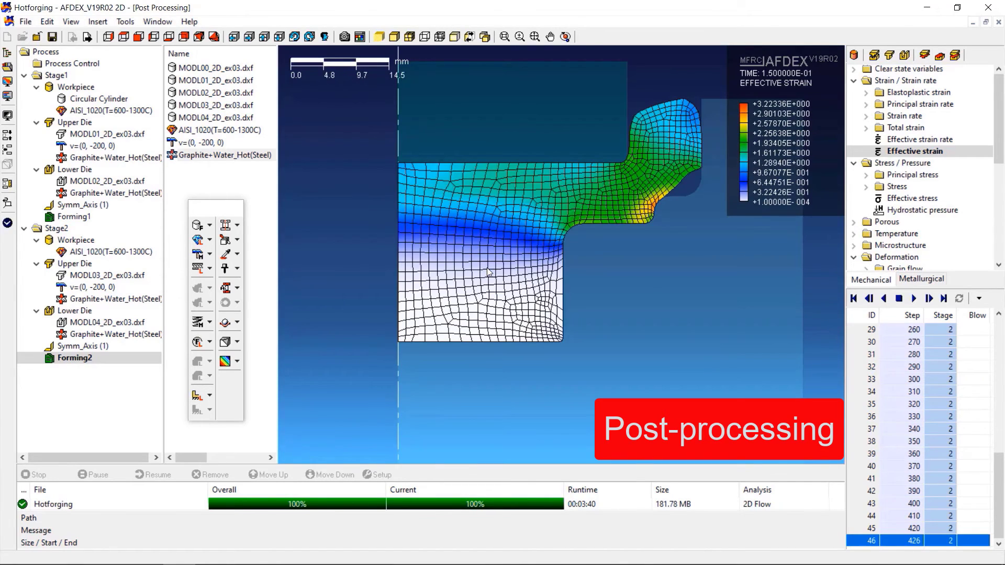
Mirror the effective strain section across the axis and revolve it into 3D.
left_click(238, 228)
left_click(259, 234)
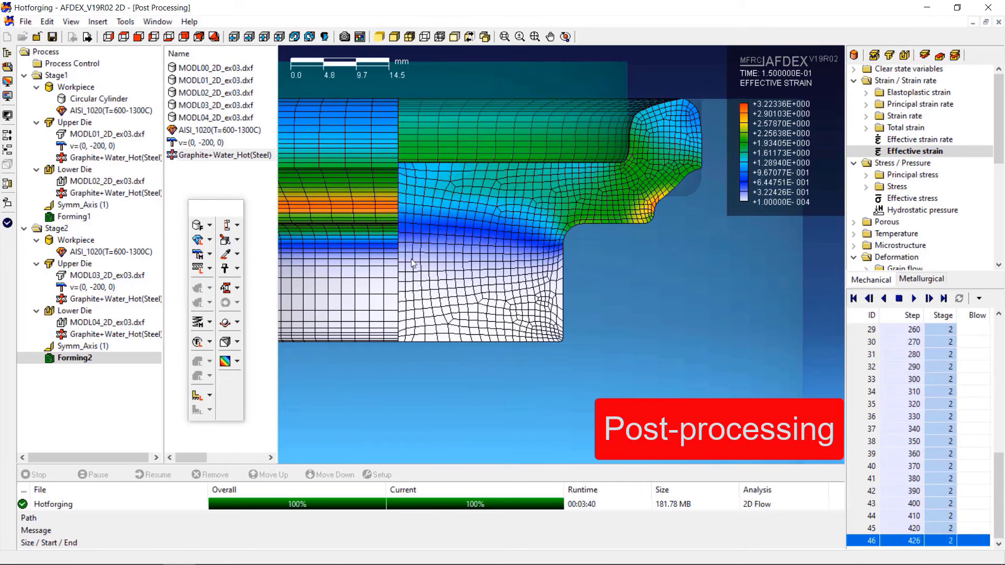
scroll(595, 350, "down", 1)
left_click(566, 36)
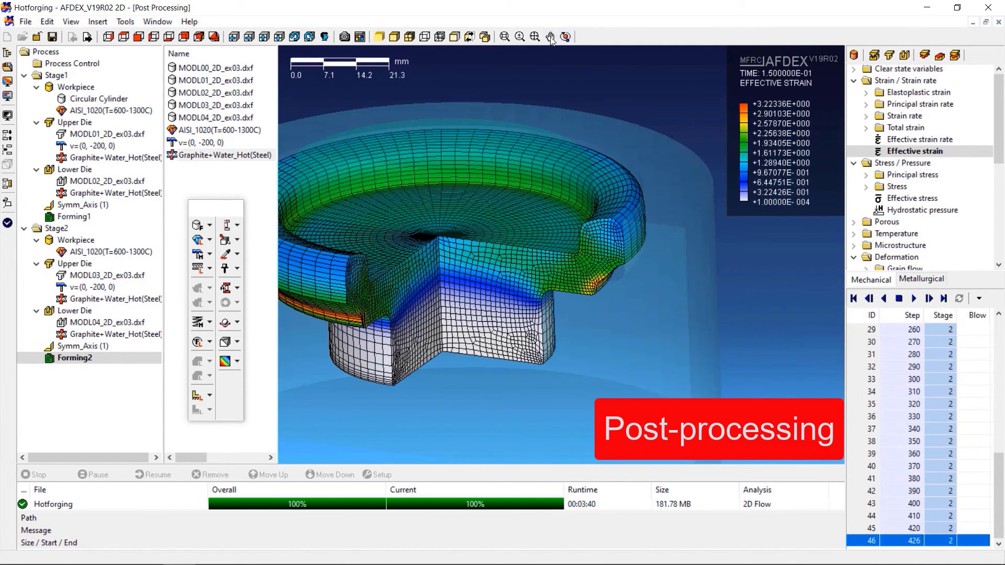
left_click_drag(411, 181, 499, 267)
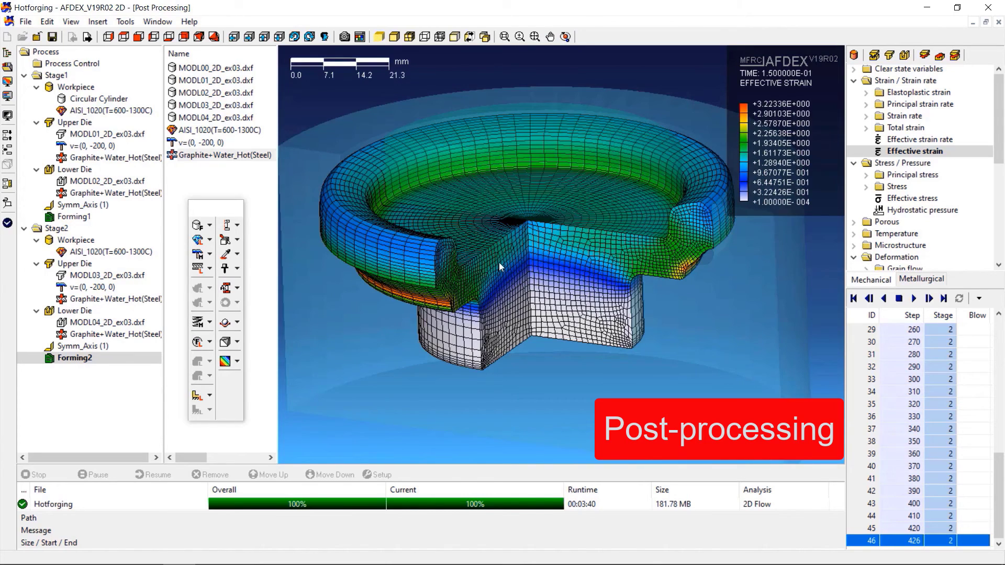
scroll(517, 272, "up", 2)
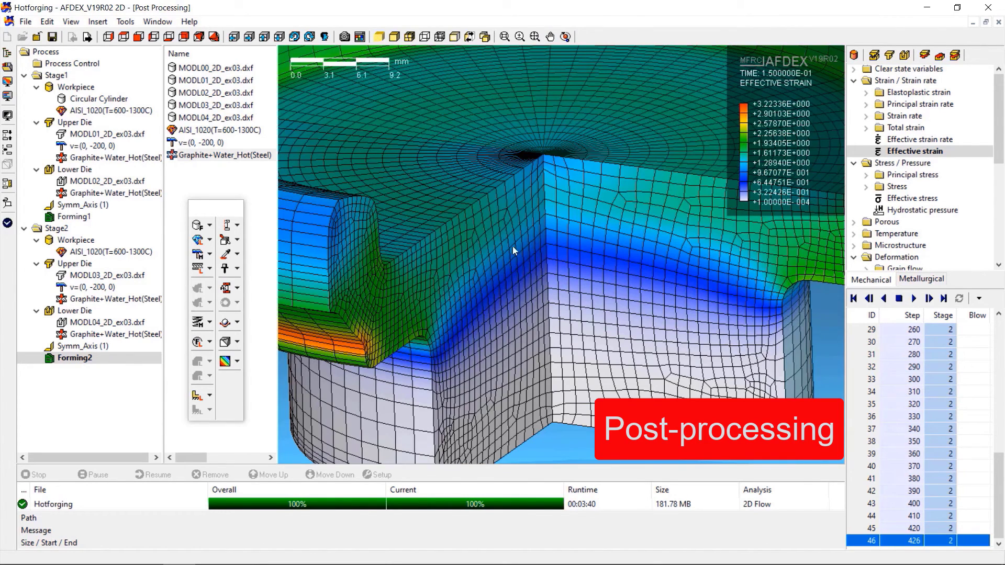
left_click_drag(575, 294, 532, 262)
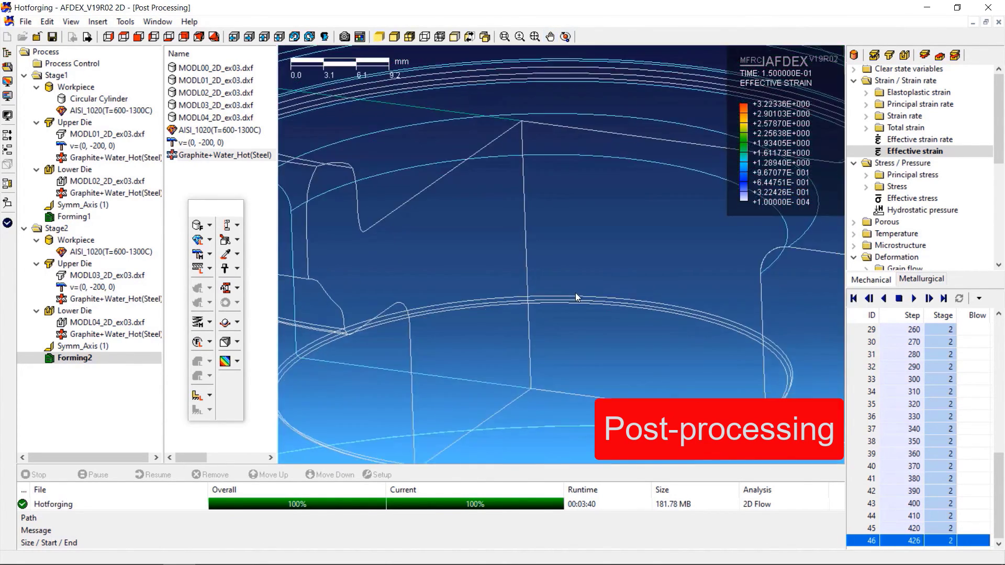
scroll(451, 378, "down", 1)
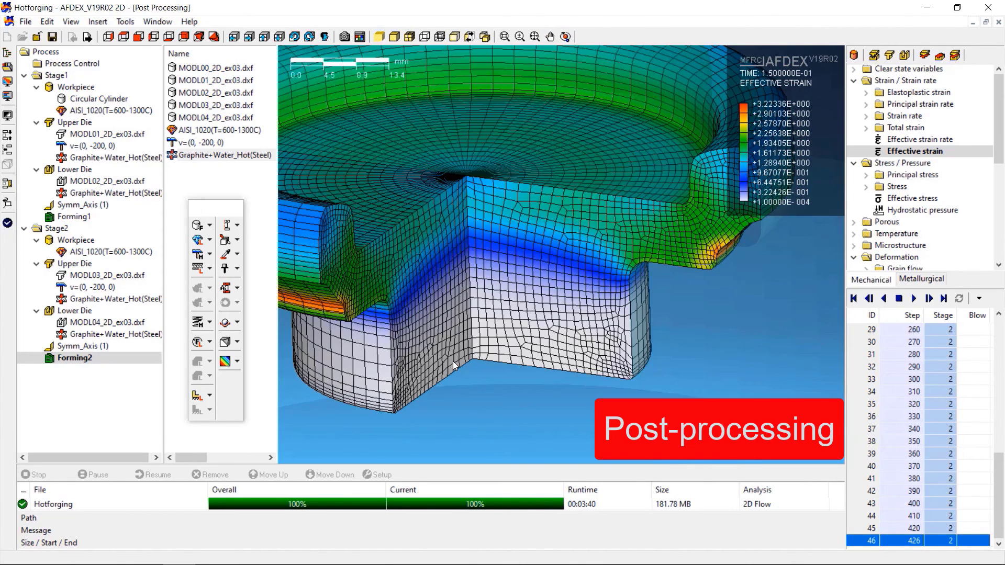
left_click_drag(999, 147, 1000, 242)
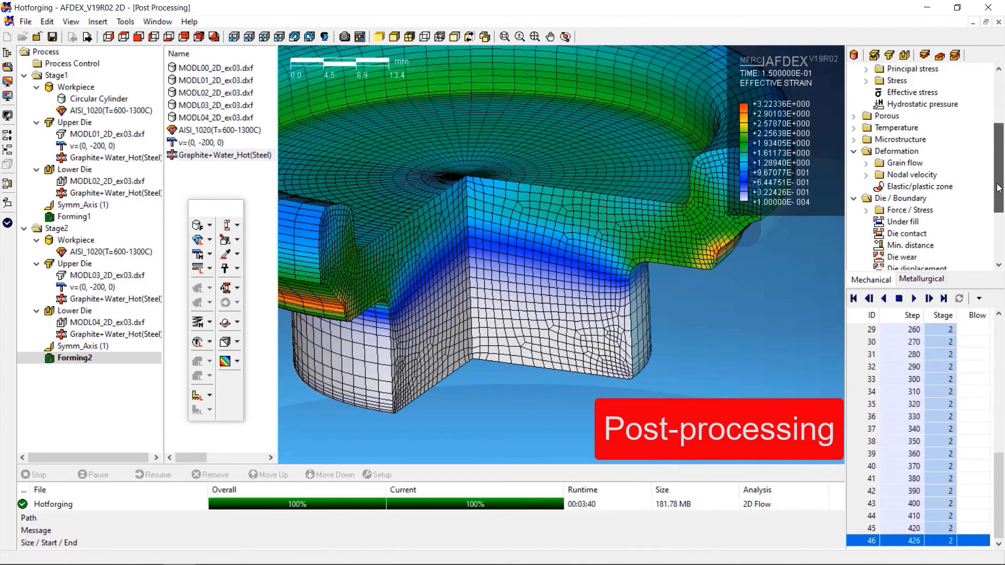
left_click(860, 298)
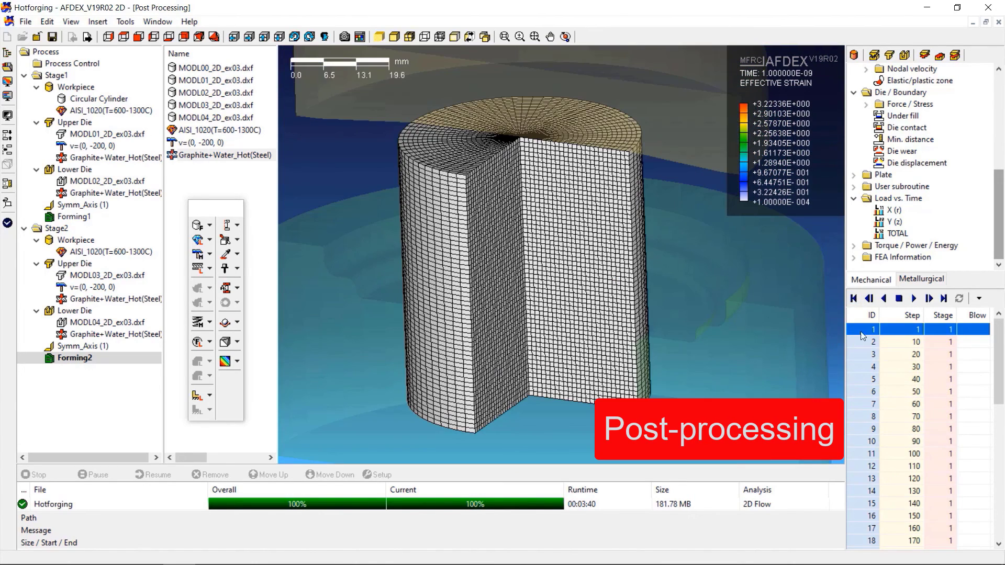
left_click(915, 299)
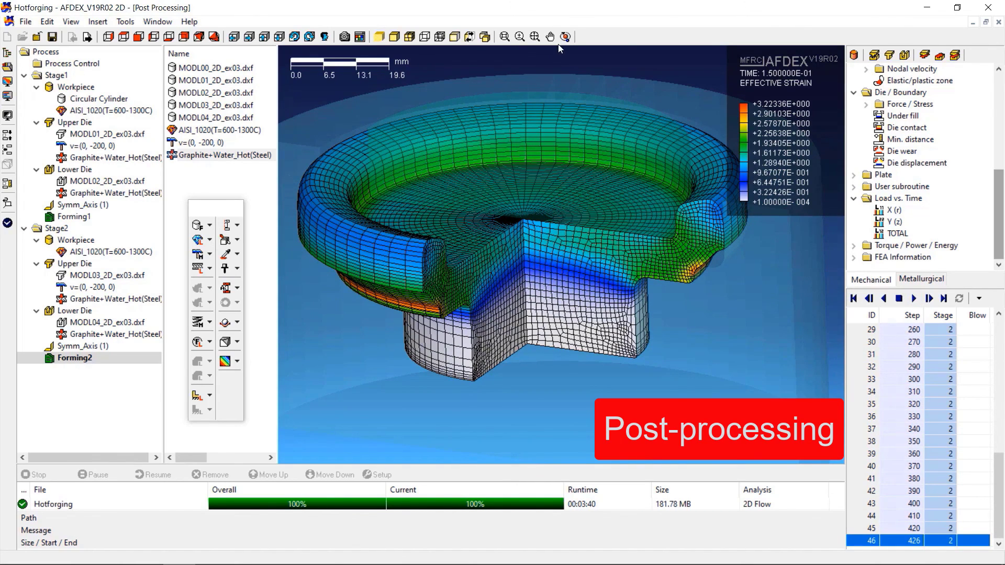
left_click_drag(706, 313, 702, 339)
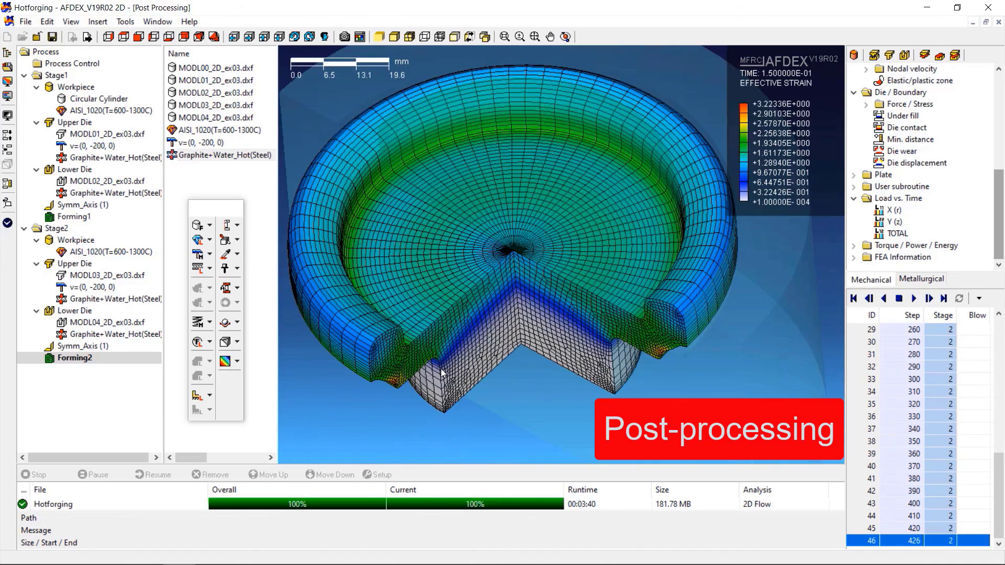